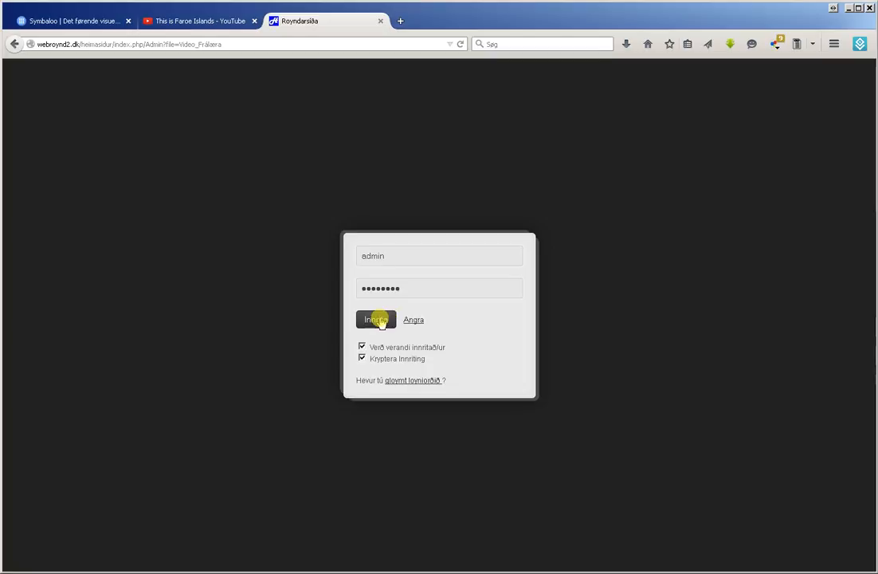
# Log in with the prefilled admin credentials, add a new editable text section to the Video Frálæra page, and save and close the section manager.
pyautogui.click(379, 320)
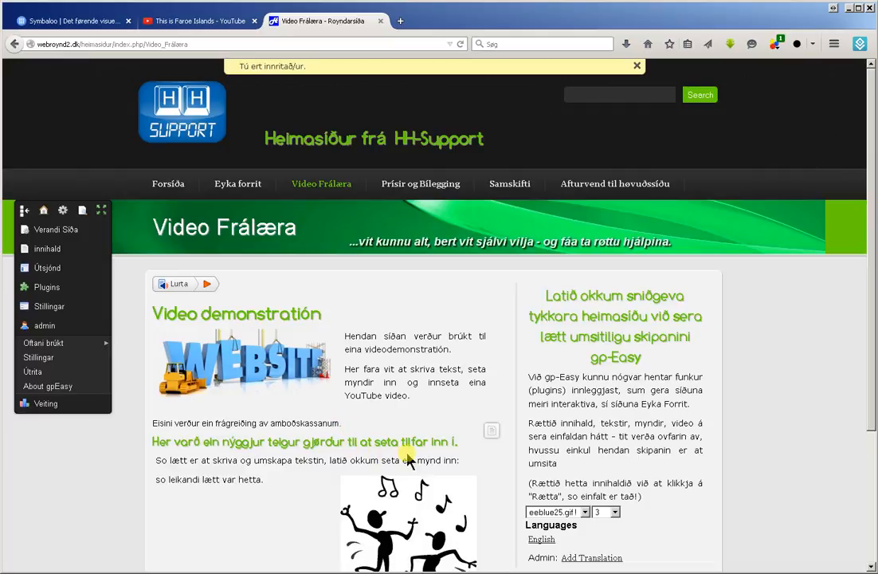
pyautogui.moveTo(489, 435)
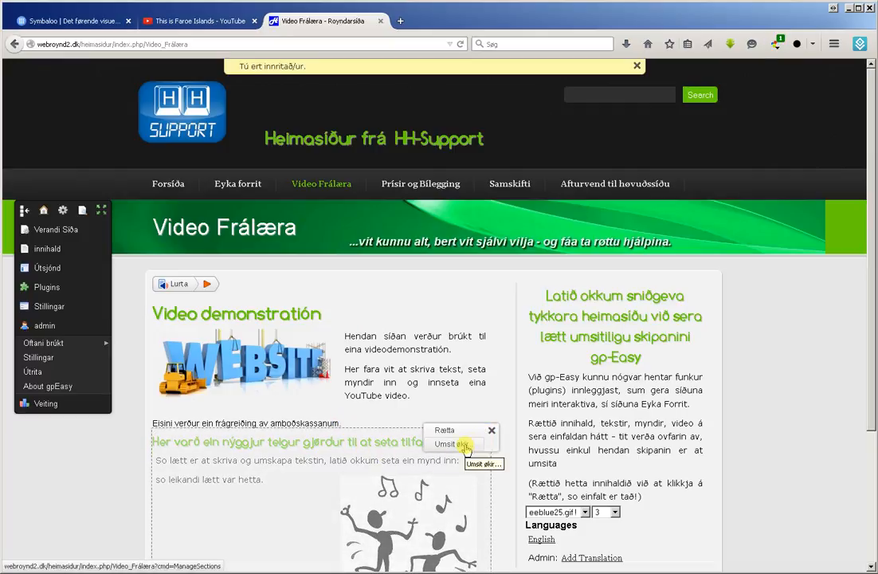
pyautogui.click(465, 447)
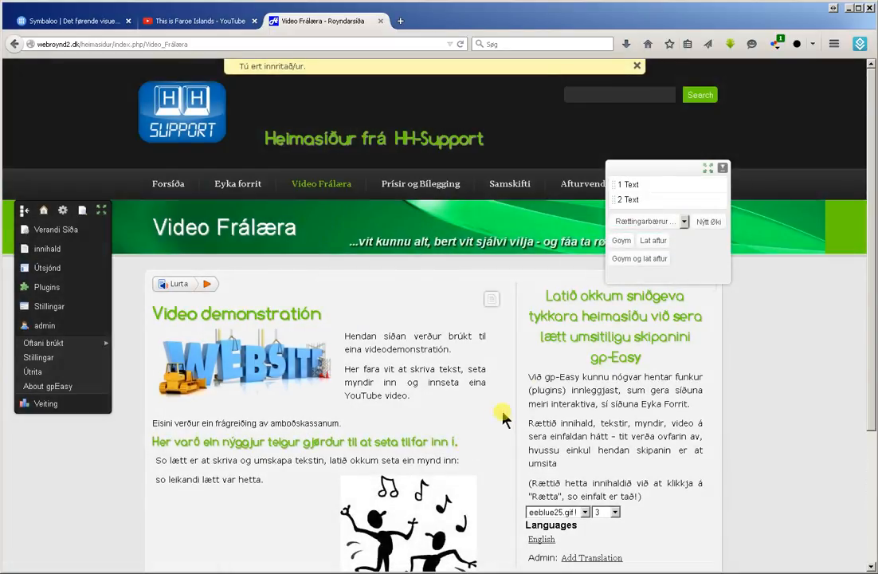
pyautogui.click(683, 221)
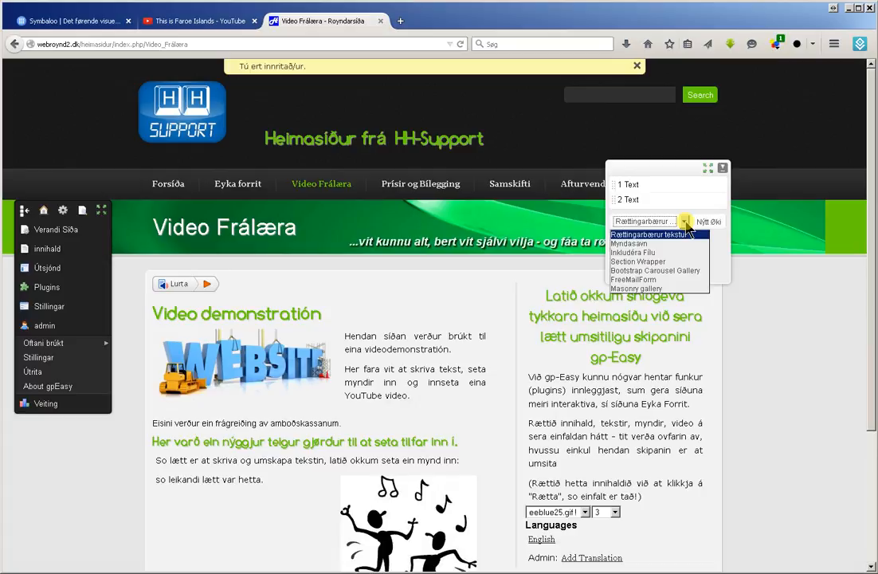
pyautogui.click(661, 234)
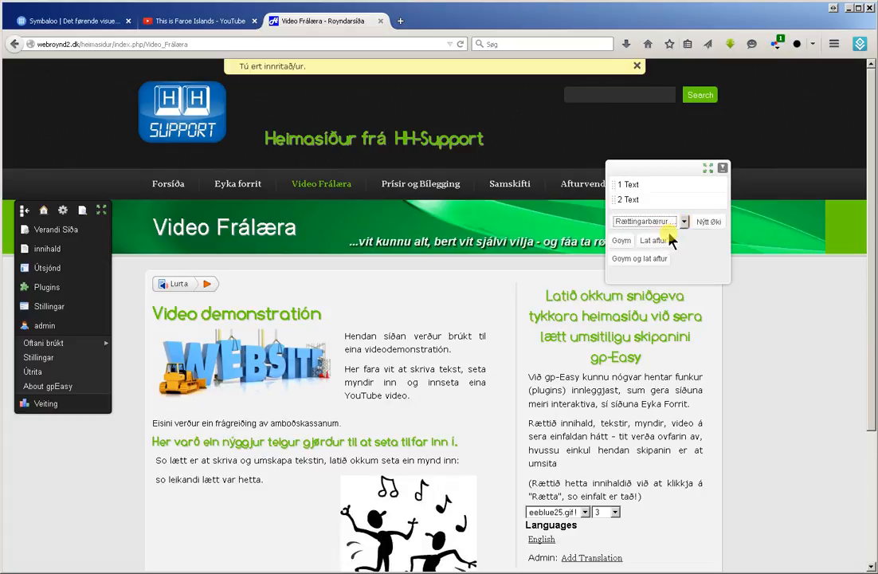
pyautogui.click(709, 223)
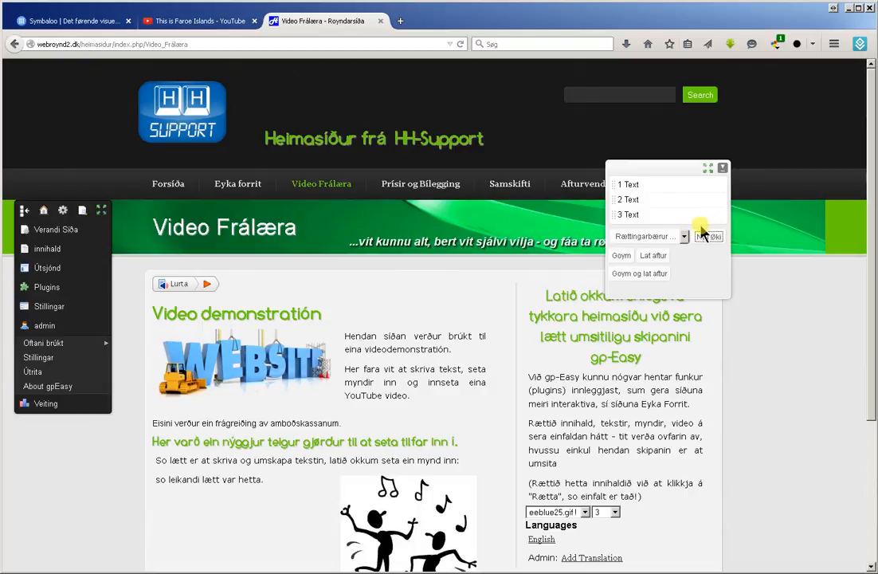
pyautogui.click(641, 273)
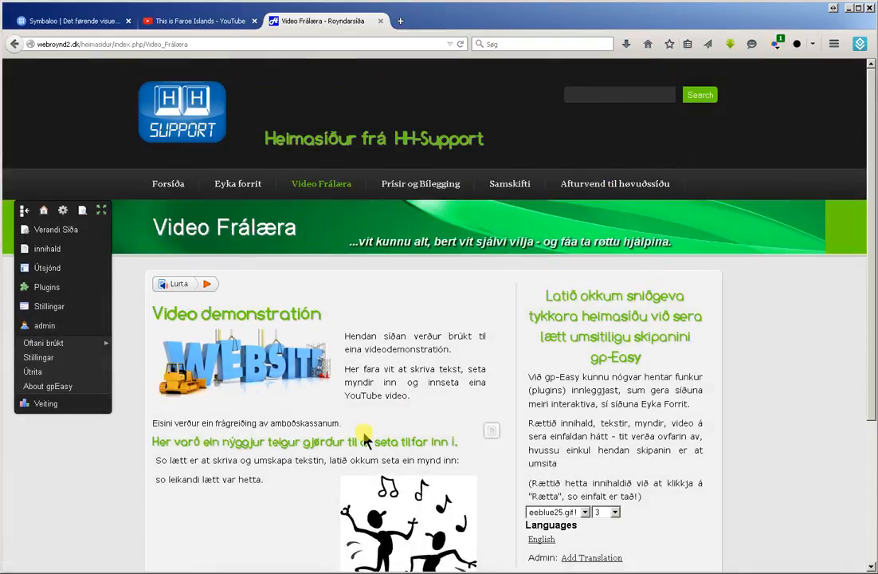
# Open the new "Nýtt Øki" section below the dancing figures for editing and move the editing toolbar closer to the content.
pyautogui.scroll(-5, 363, 437)
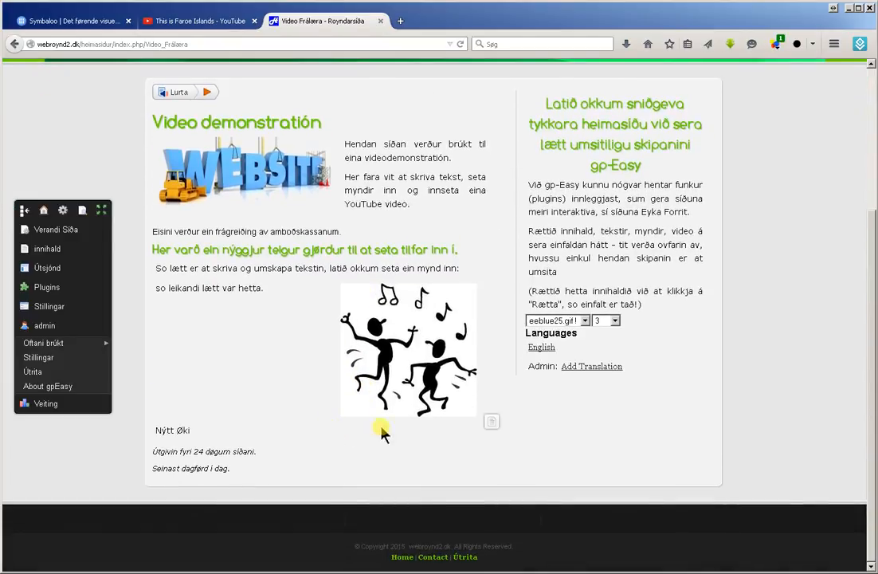
pyautogui.moveTo(489, 425)
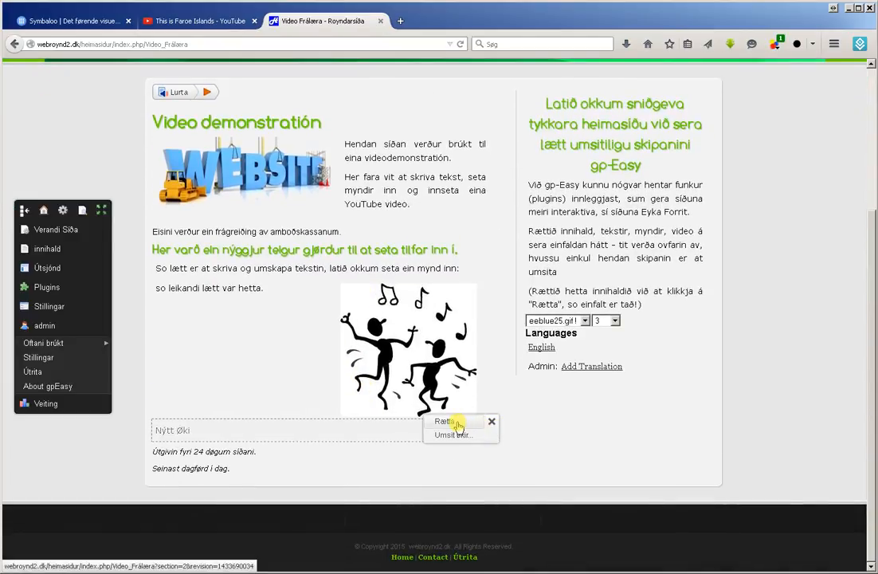
pyautogui.click(454, 423)
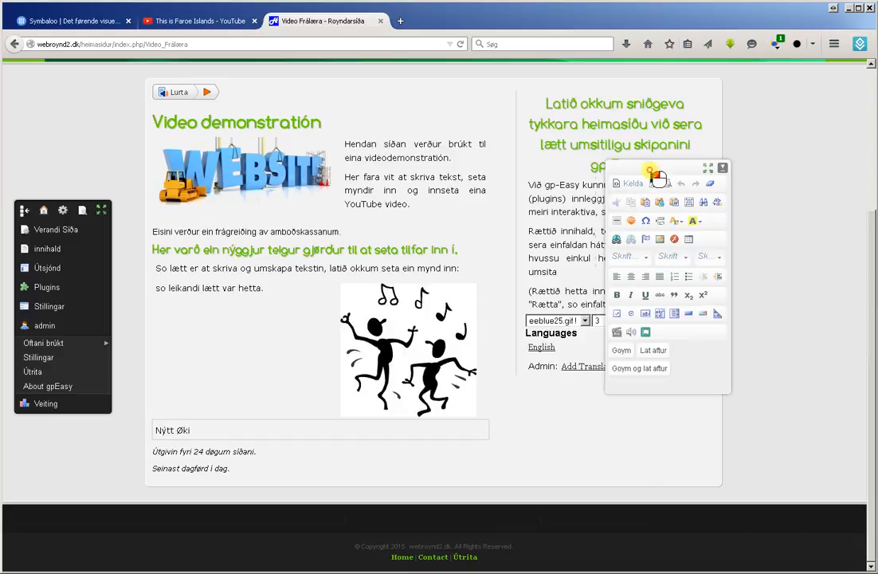
pyautogui.moveTo(658, 179); pyautogui.dragTo(574, 186)
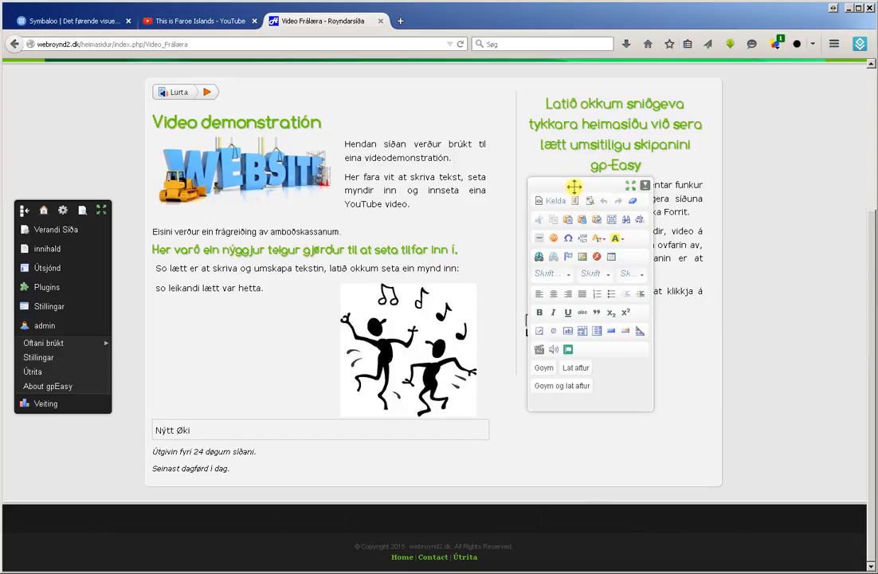
# Replace the section's placeholder text with "Her fara vit at seta eina YouTube videofilm inn:" and start a new paragraph below it.
pyautogui.click(230, 430)
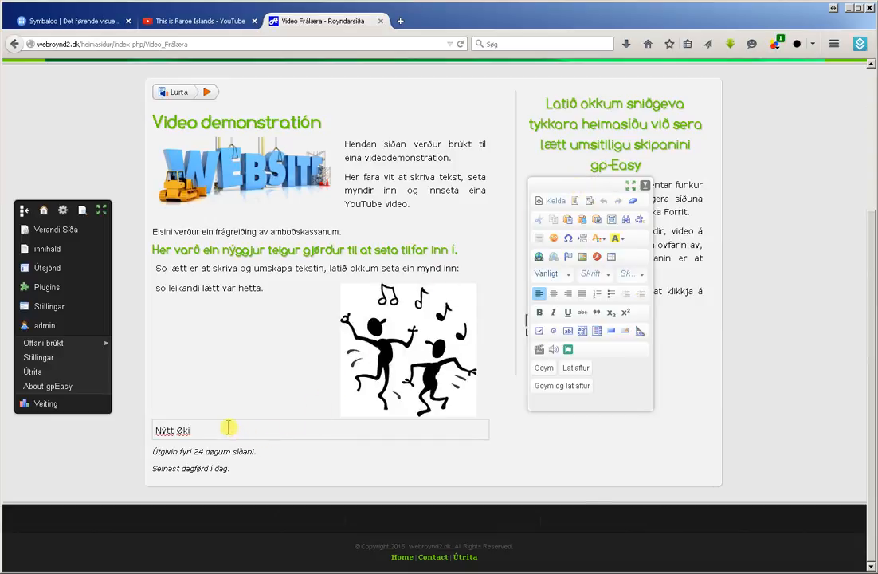
pyautogui.moveTo(230, 429); pyautogui.dragTo(155, 431)
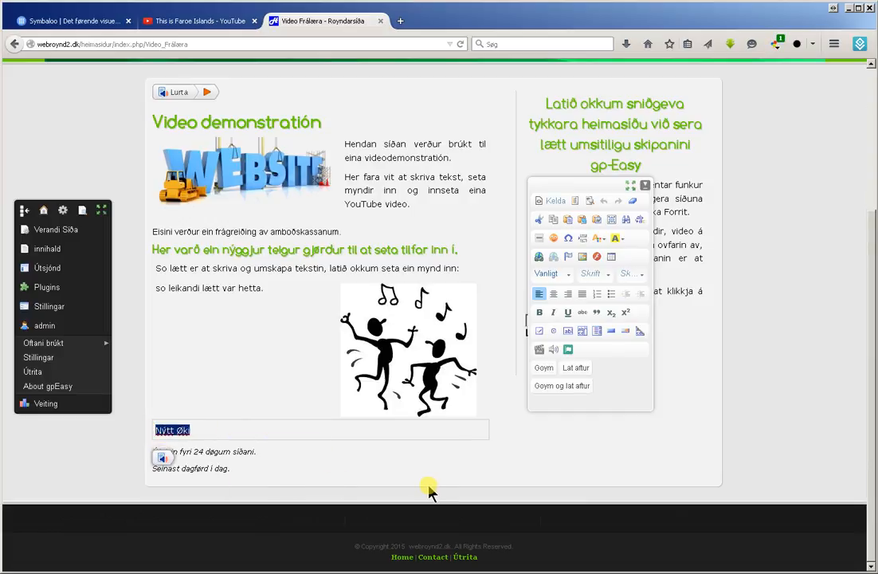
pyautogui.write('Her ')
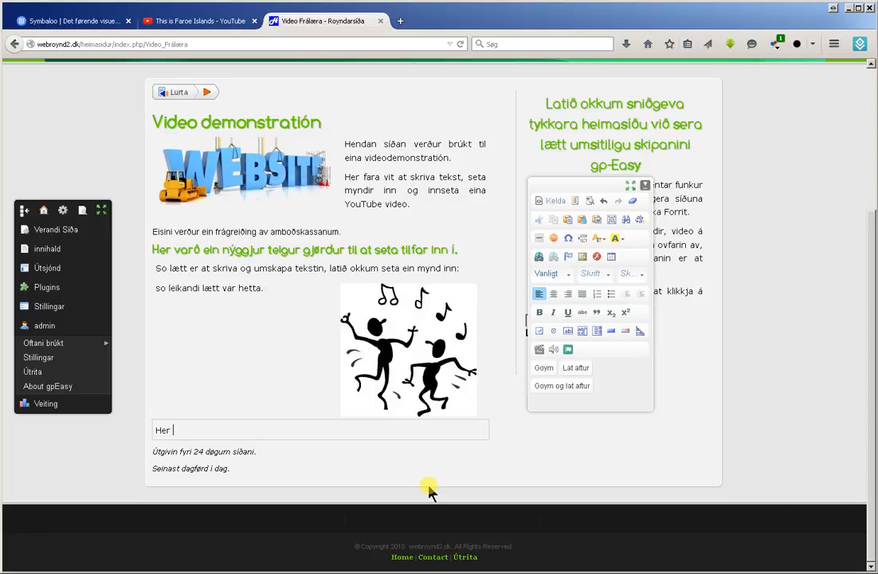
pyautogui.write('fara vit at seta ein')
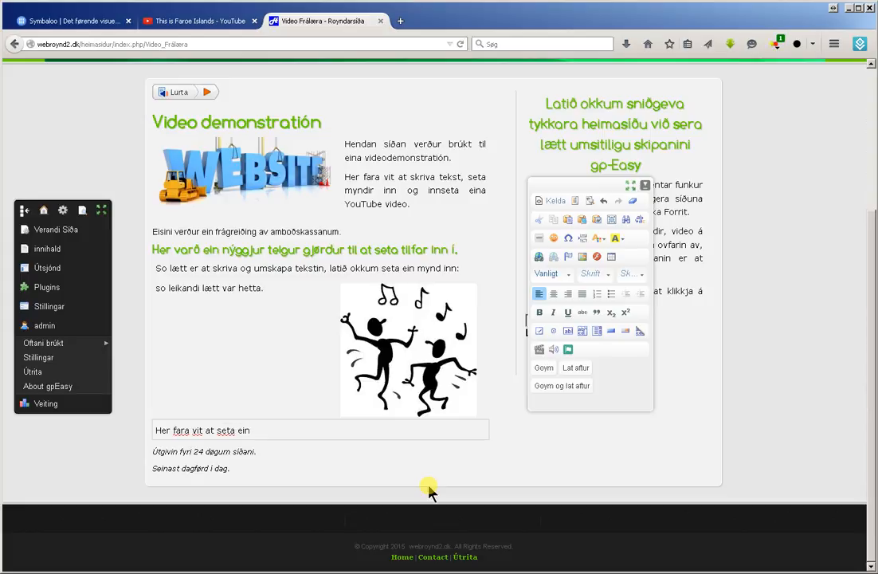
pyautogui.write('a YouTube video')
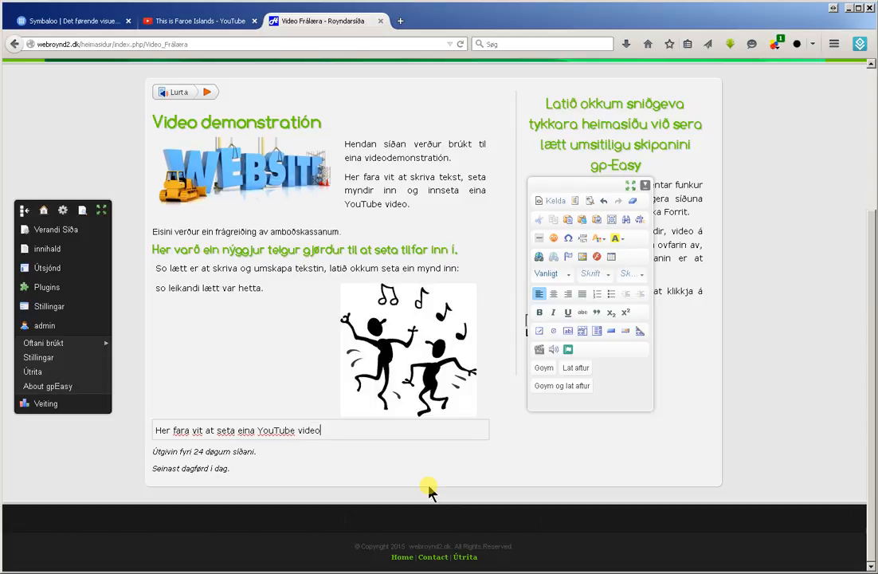
pyautogui.write('film inn:')
pyautogui.press('Return')
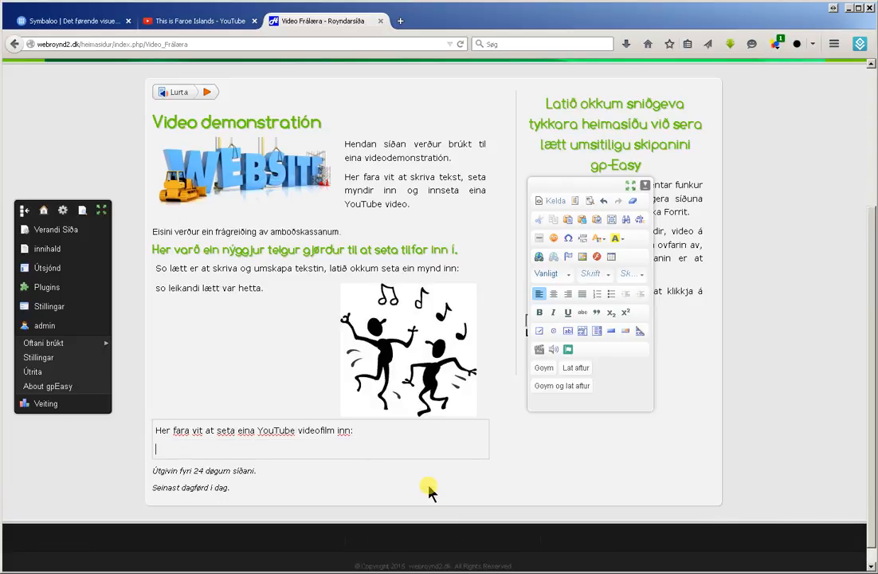
# Open and dismiss the video properties dialog, and copy the embed code of the "This is Faroe Islands" video on YouTube.
pyautogui.click(541, 350)
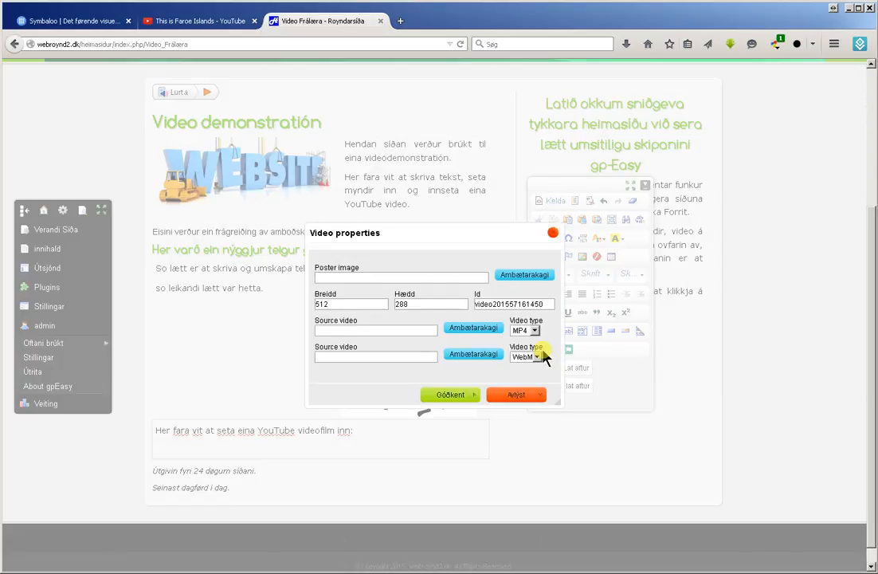
pyautogui.click(515, 395)
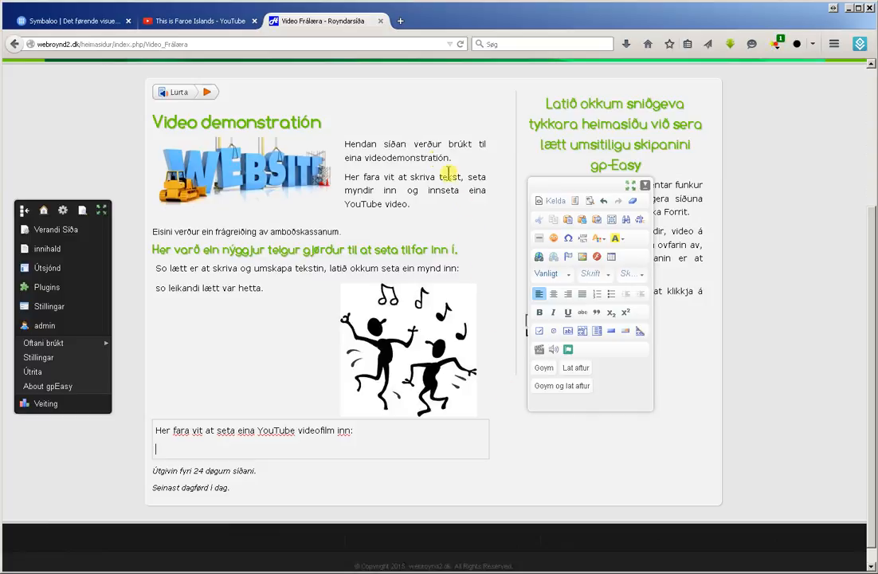
pyautogui.click(201, 24)
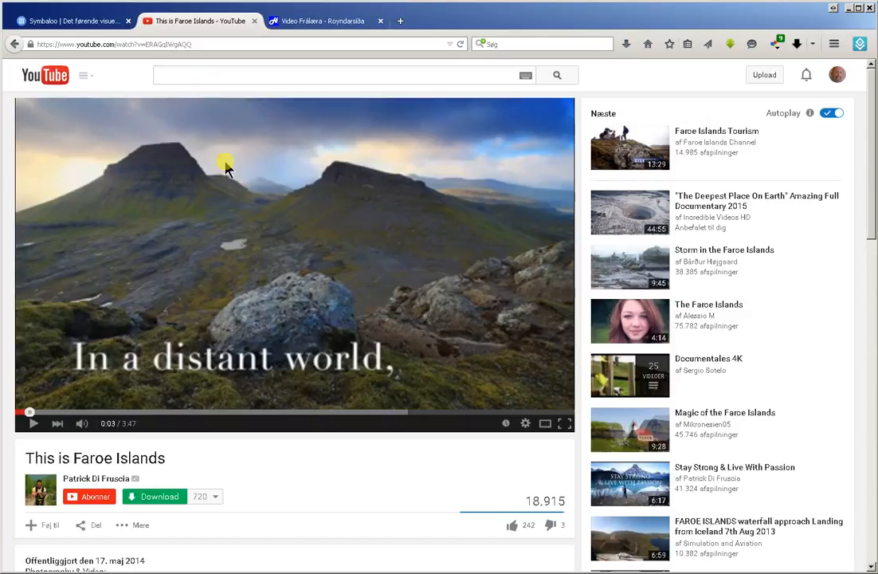
pyautogui.click(241, 262)
pyautogui.click(241, 263)
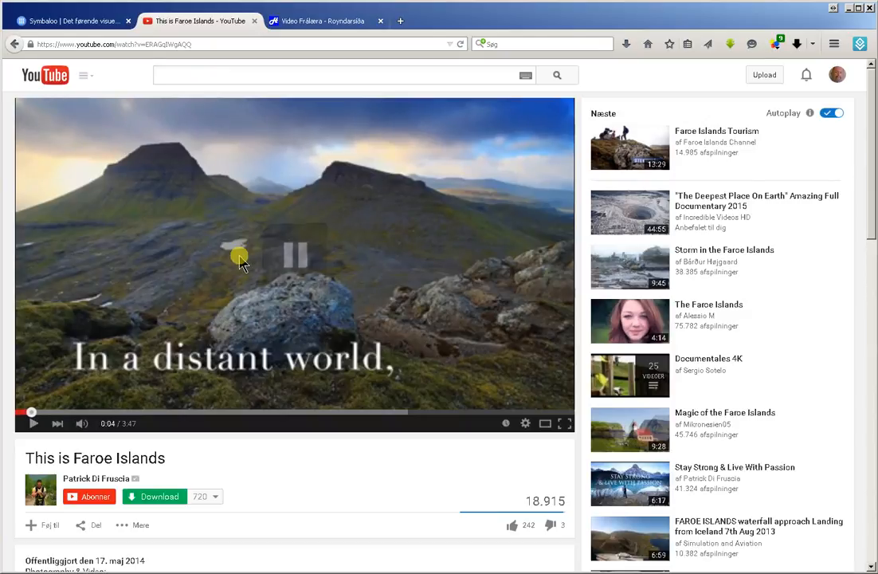
pyautogui.rightClick(241, 263)
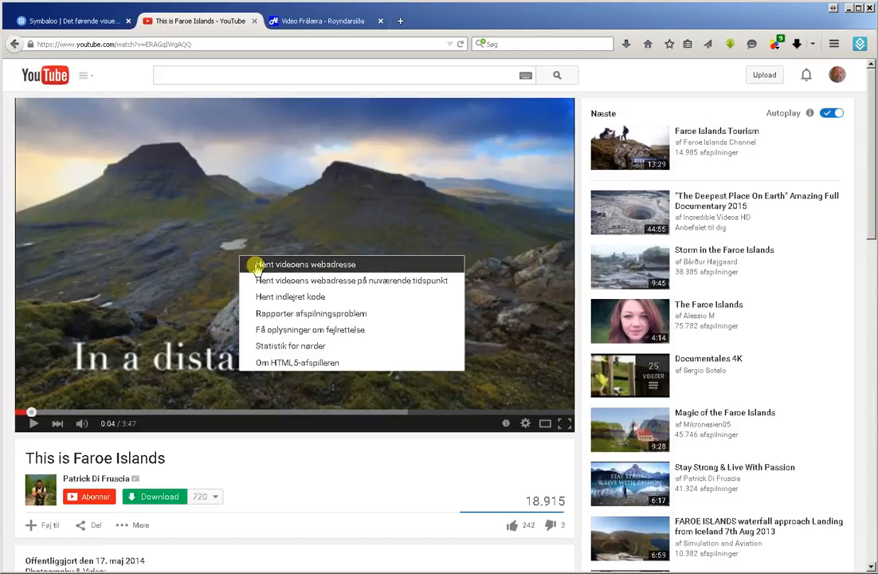
pyautogui.click(291, 297)
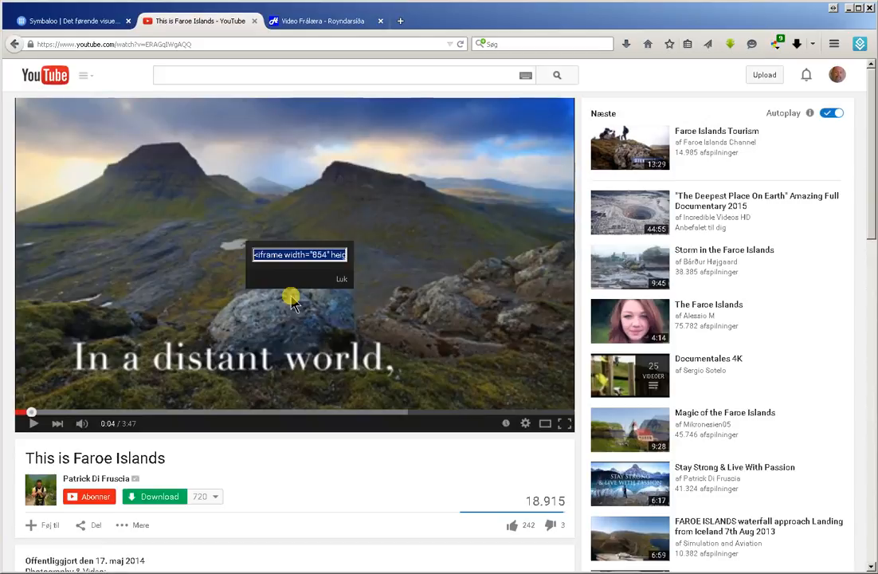
pyautogui.rightClick(299, 255)
pyautogui.click(322, 293)
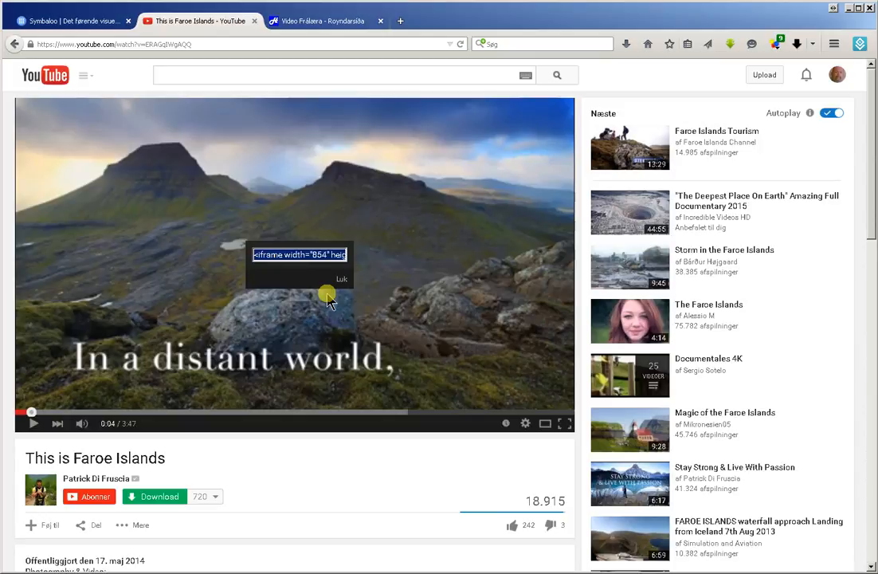
# Switch back to the Video Frálæra page and paste the YouTube iframe code below the last paragraph in the section's HTML source.
pyautogui.click(341, 24)
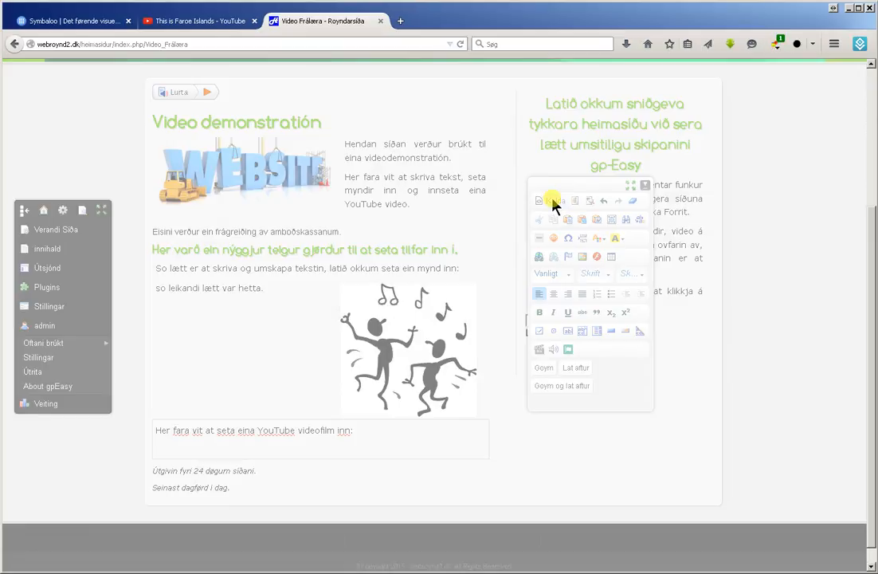
pyautogui.click(553, 202)
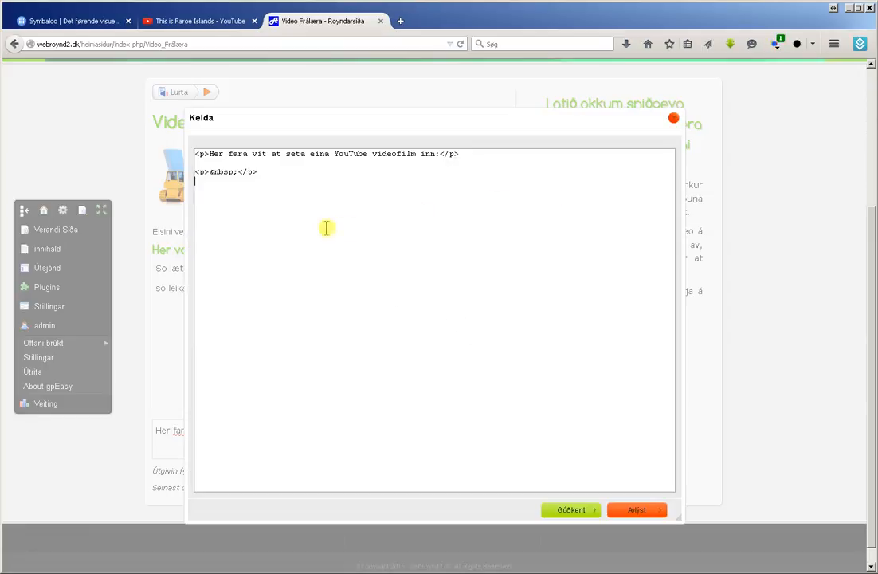
pyautogui.click(223, 190)
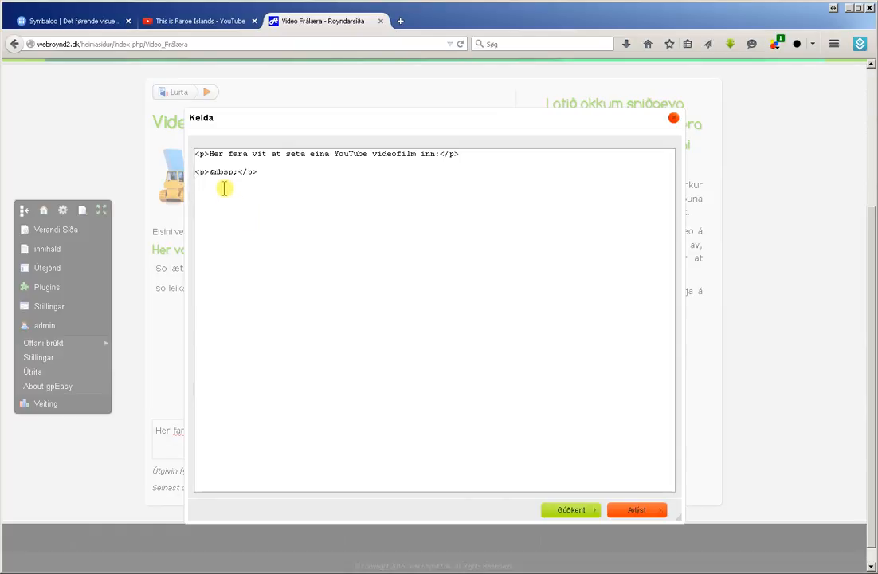
pyautogui.write('<iframe width="853" height="510" src="https://www.youtube.com/embed/ERAGqIWgAQQ" frameborder="0" allowfullscreen></iframe>')
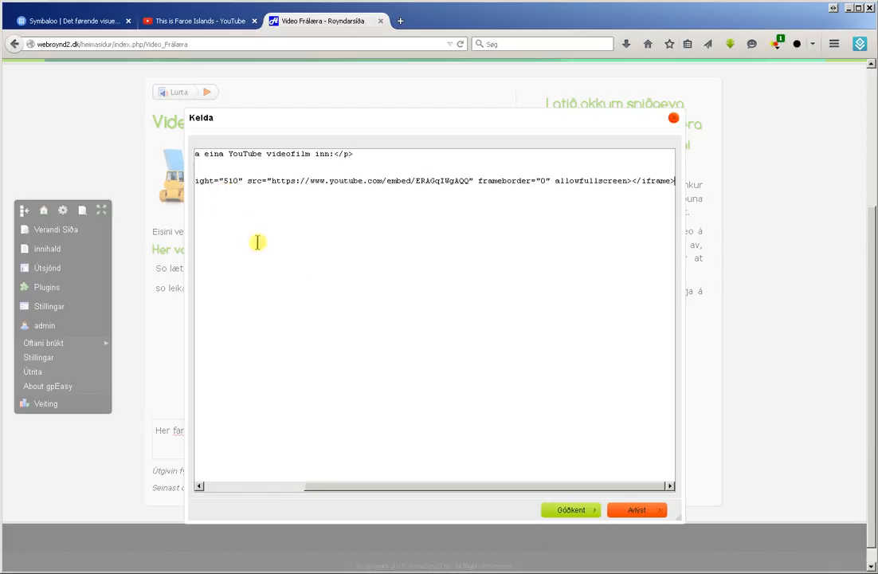
# Set the embedded iframe's width to 520 and height to 350 in the source code, and accept the source changes.
pyautogui.moveTo(337, 488); pyautogui.dragTo(226, 489)
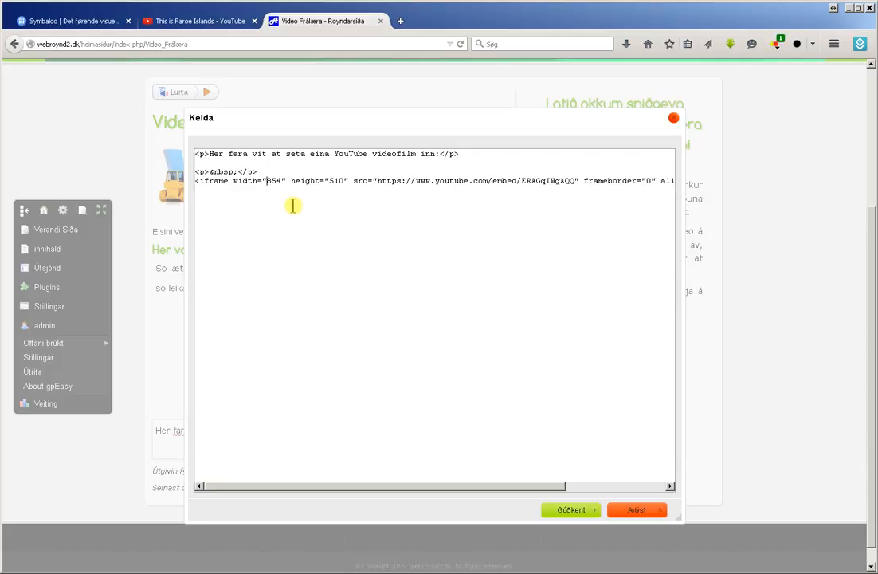
pyautogui.hotkey('shift', 'Right')
pyautogui.hotkey('shift', 'Right')
pyautogui.write('520')
pyautogui.write('350')
pyautogui.click(570, 511)
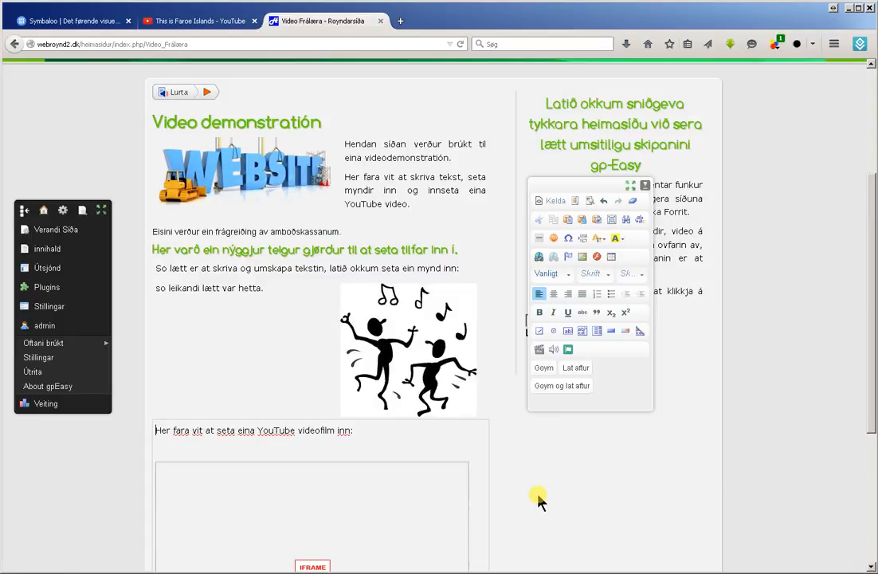
# Save and close the edited section, and view the embedded YouTube video on the page.
pyautogui.click(563, 387)
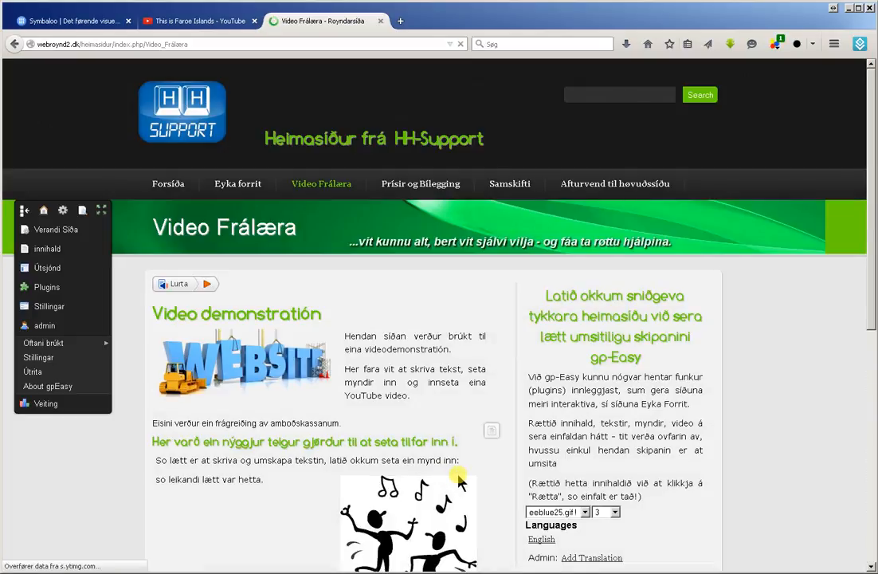
pyautogui.scroll(-5, 468, 470)
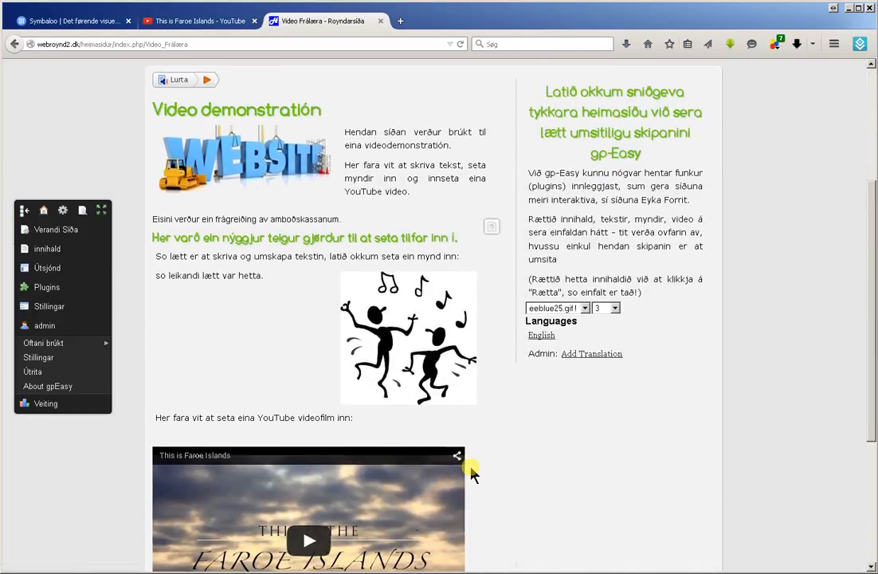
pyautogui.scroll(-3, 482, 472)
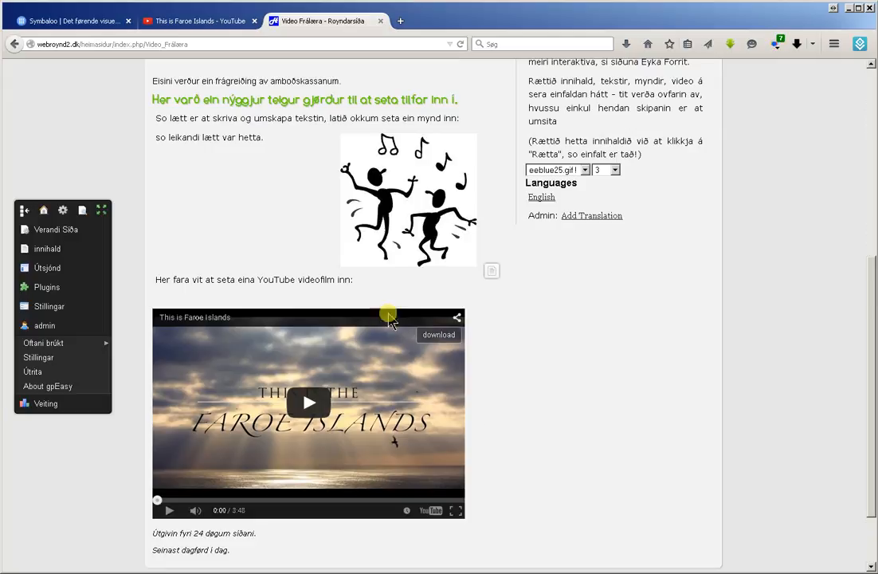
# Reopen the YouTube video section for editing and delete the empty line between its intro sentence and the iframe.
pyautogui.rightClick(397, 294)
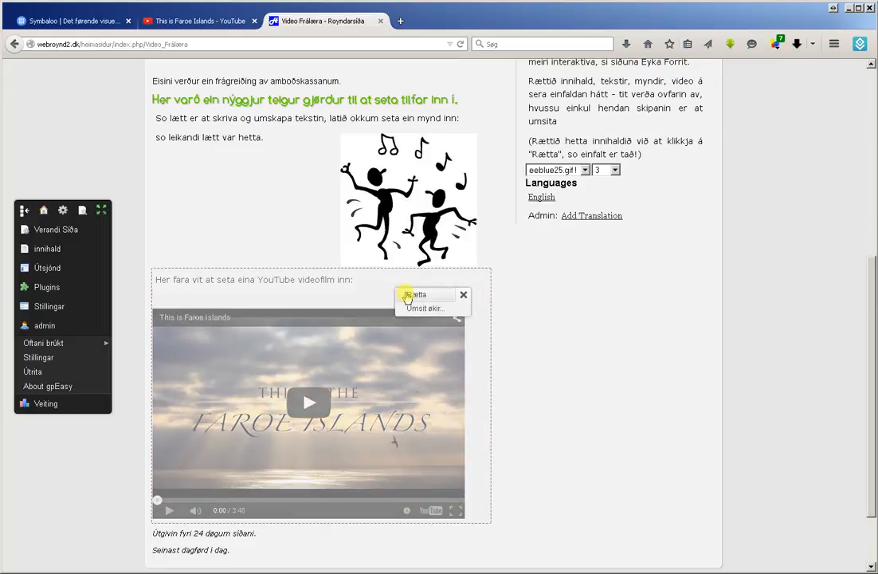
pyautogui.click(408, 294)
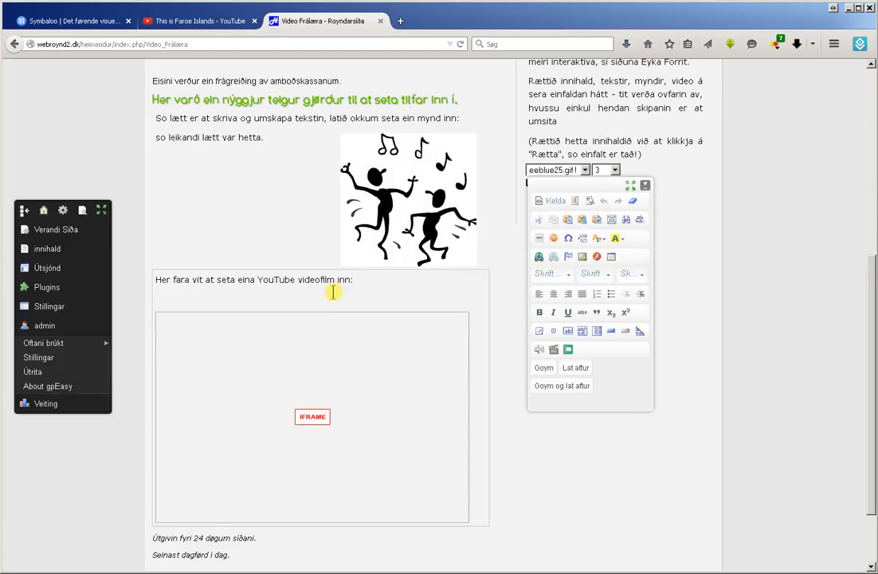
pyautogui.click(333, 293)
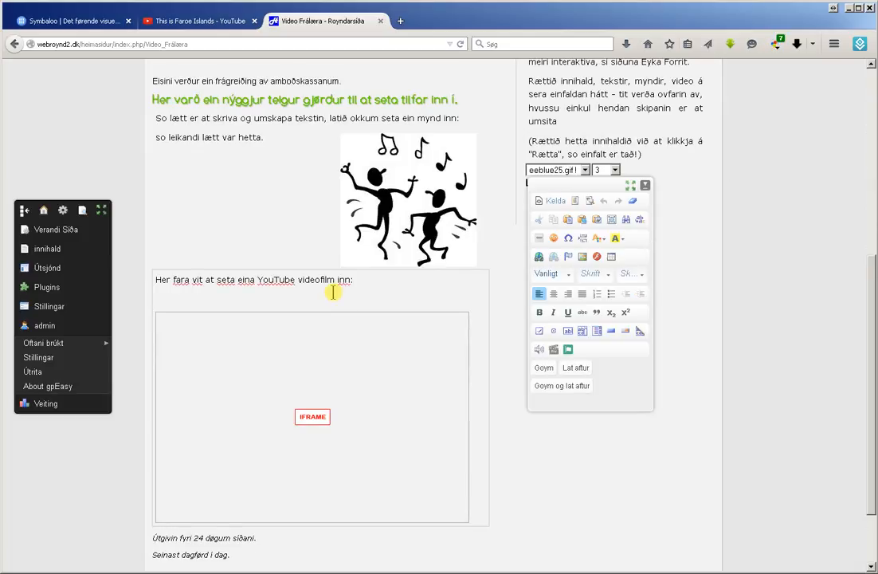
pyautogui.press('Delete')
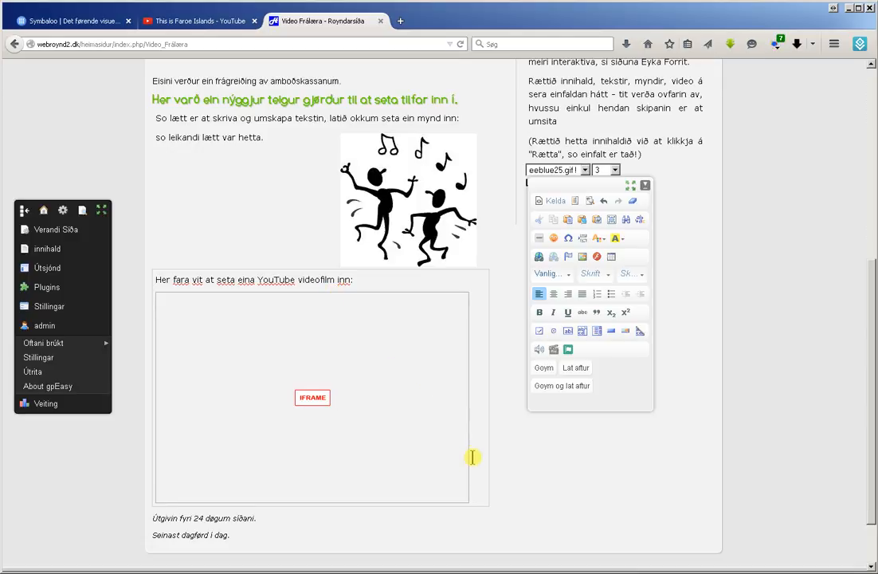
# Add the paragraph "Hetta kann stýrast á sama hátt sum á YouTube, eisini fullan skerm!" below the iframe, leaving blank lines between them.
pyautogui.click(476, 490)
pyautogui.press('Return')
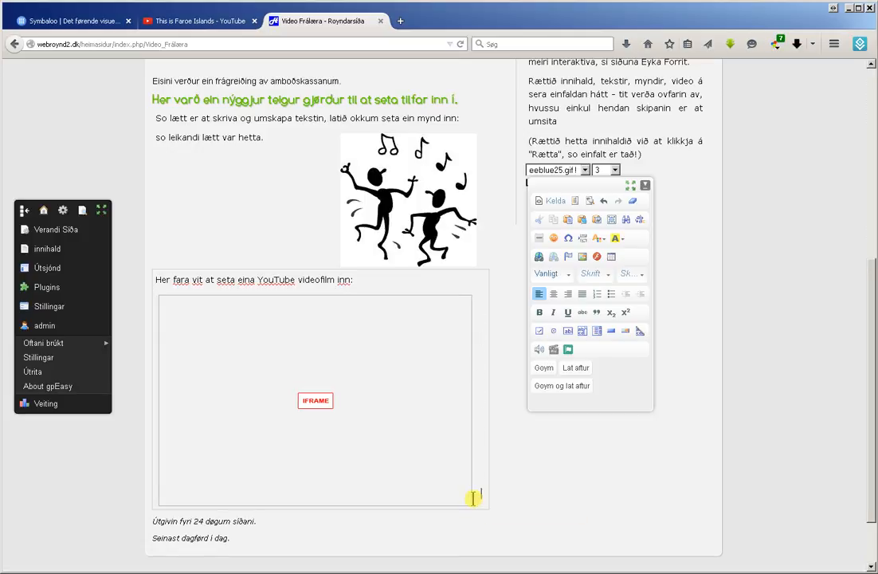
pyautogui.press('Return')
pyautogui.press('Return')
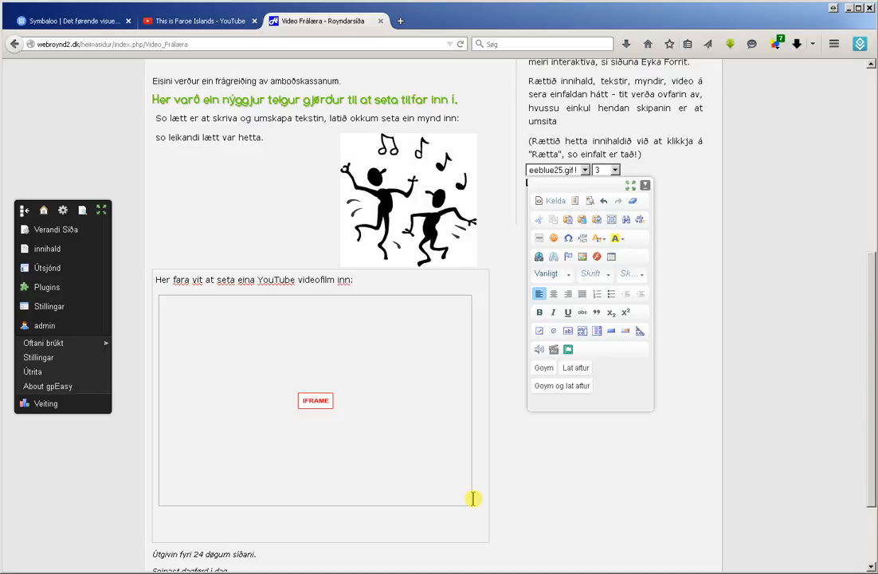
pyautogui.write('Hetta kann st')
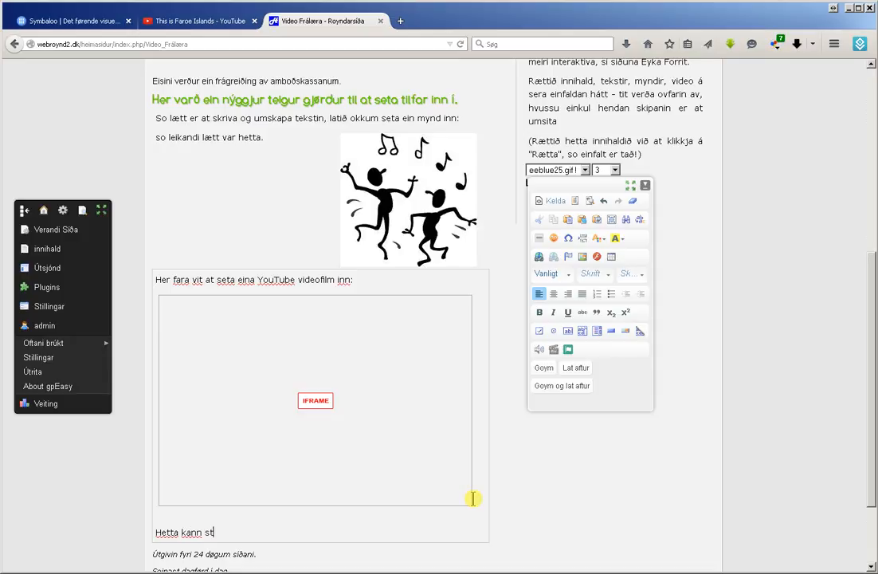
pyautogui.write('ýrast á sama há')
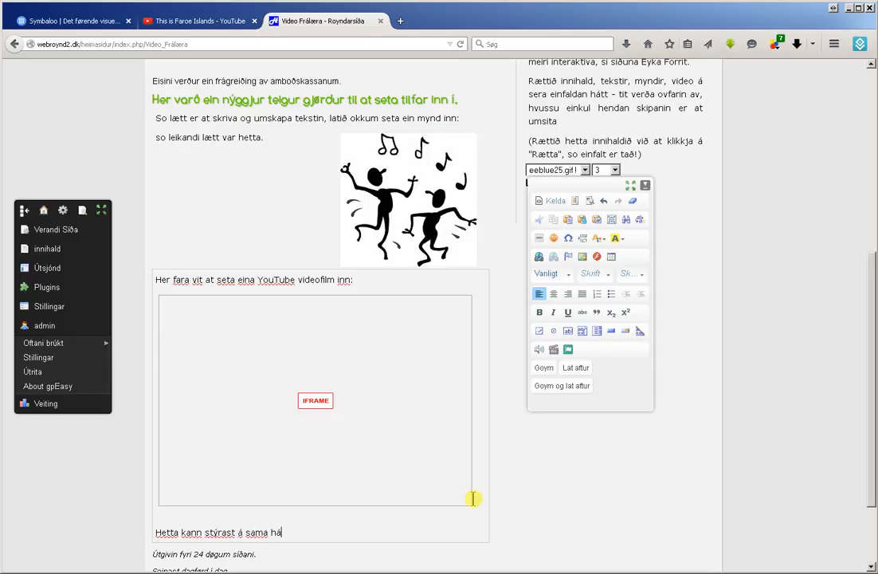
pyautogui.write('tt sum')
pyautogui.write('á YouTube')
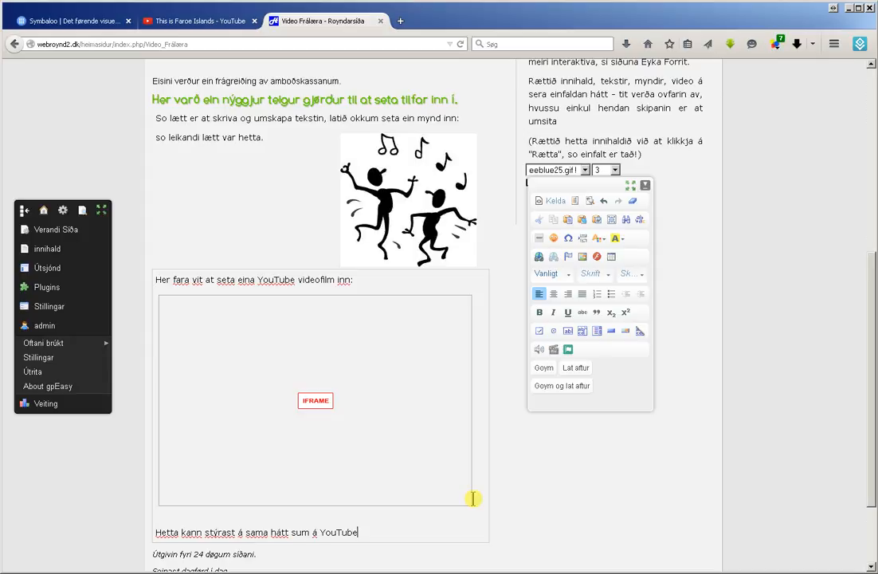
pyautogui.write(', e3isin')
pyautogui.press('BackSpace')
pyautogui.press('BackSpace')
pyautogui.press('BackSpace')
pyautogui.press('BackSpace')
pyautogui.press('BackSpace')
pyautogui.press('BackSpace')
pyautogui.press('BackSpace')
pyautogui.write('eisini fullan skerm')
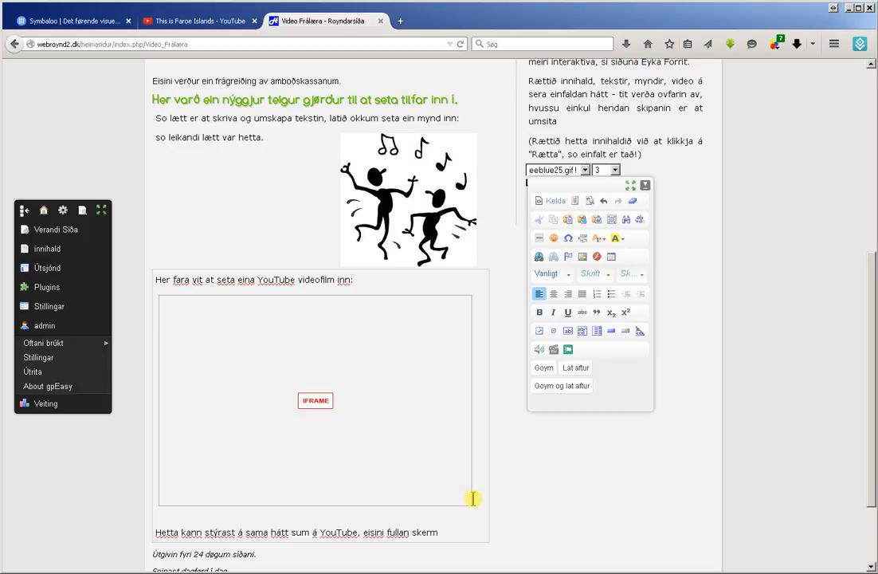
pyautogui.write('!')
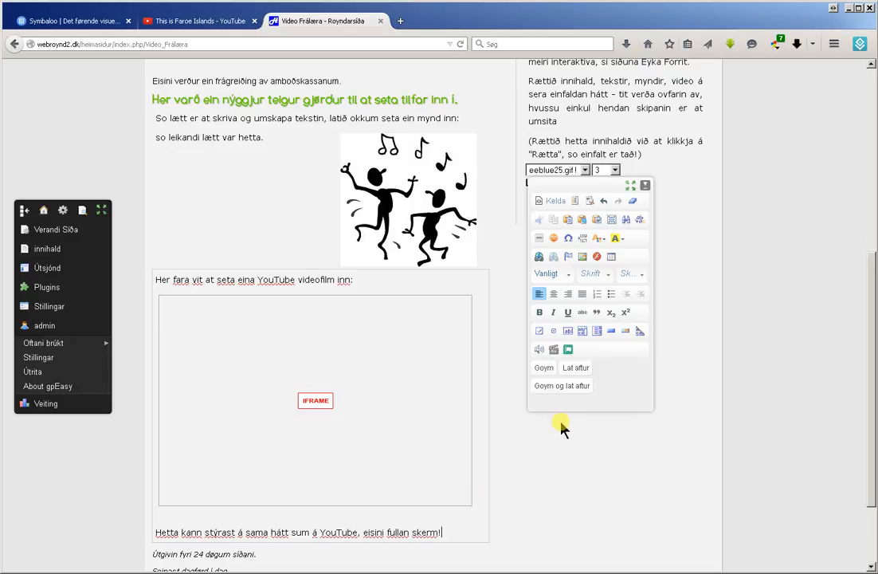
# Save and close the section, and check the spacing between the video and the new sentence on the page.
pyautogui.click(562, 387)
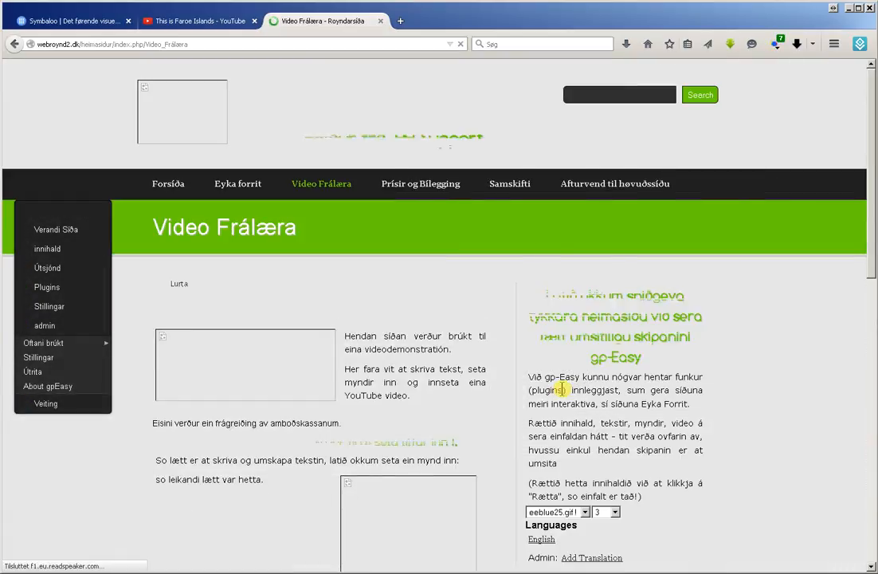
pyautogui.scroll(-5, 470, 431)
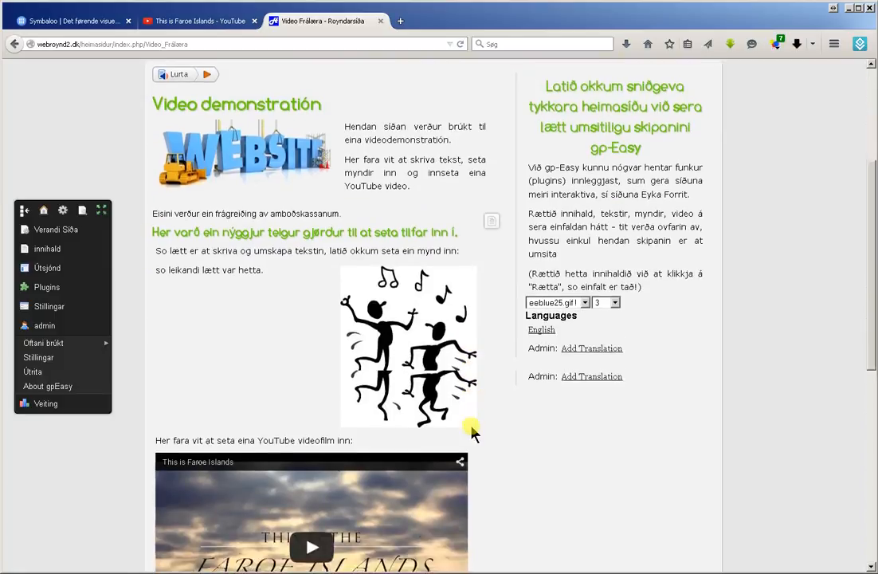
pyautogui.scroll(-3, 479, 432)
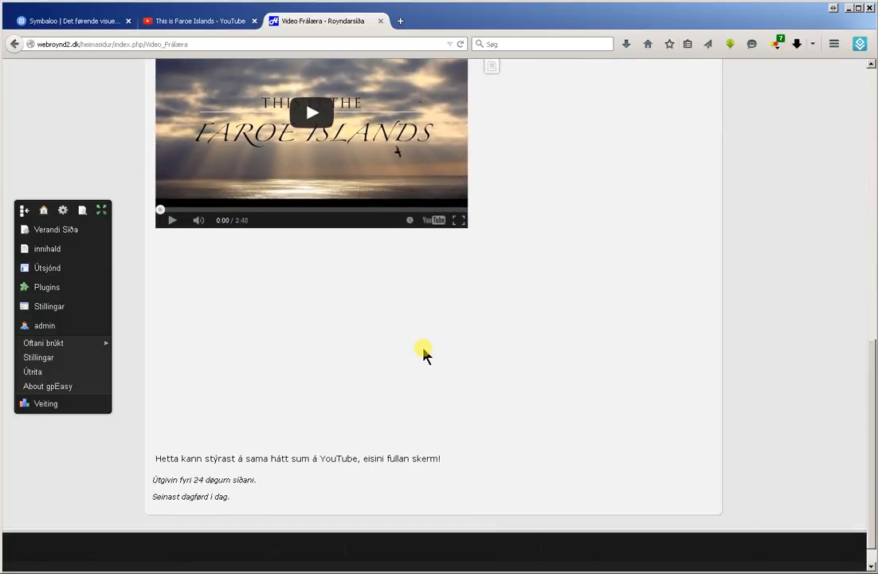
# Reopen the video section and try to remove the blank space between the iframe and the closing sentence.
pyautogui.moveTo(415, 276)
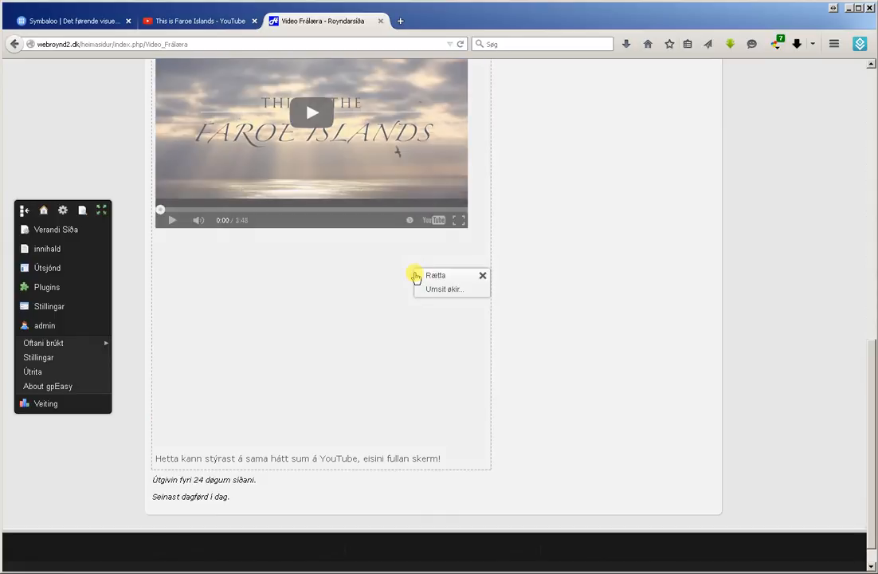
pyautogui.click(423, 276)
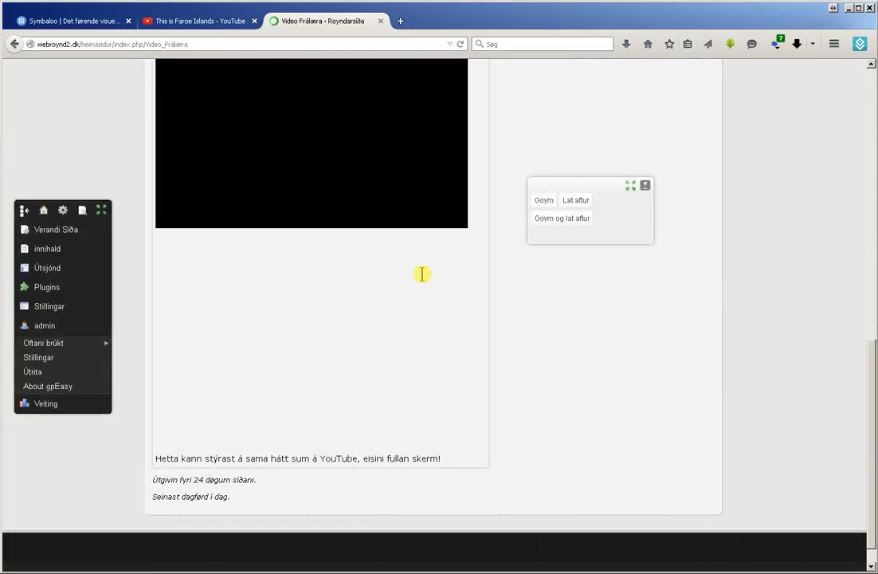
pyautogui.scroll(3, 445, 267)
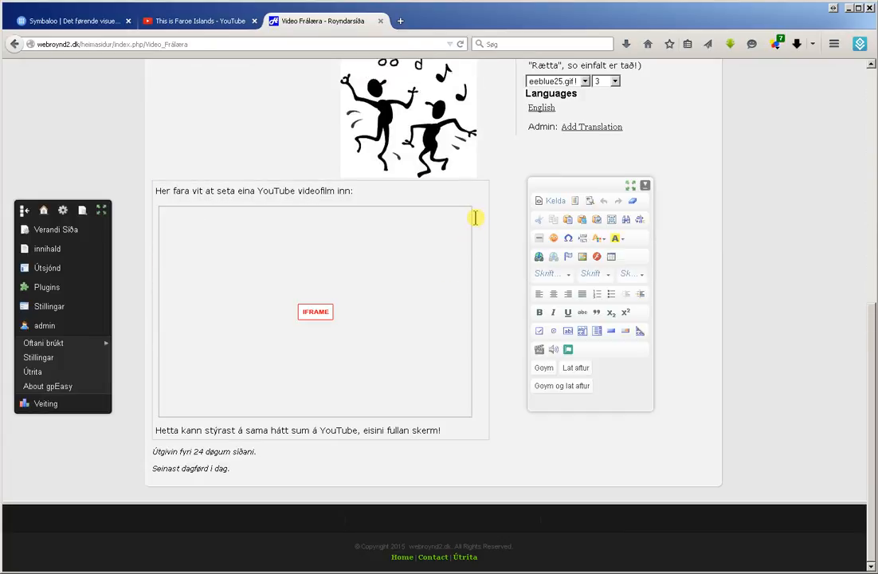
pyautogui.click(478, 214)
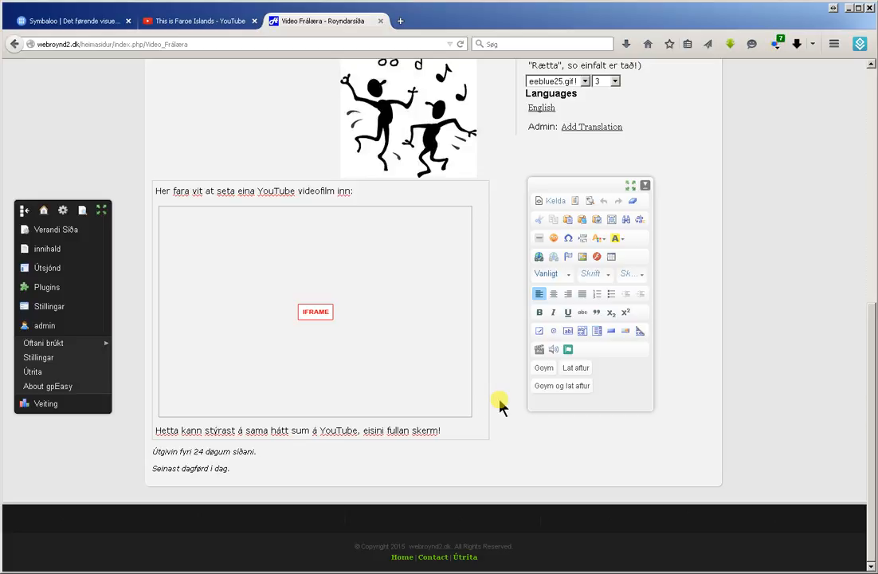
pyautogui.press('Delete')
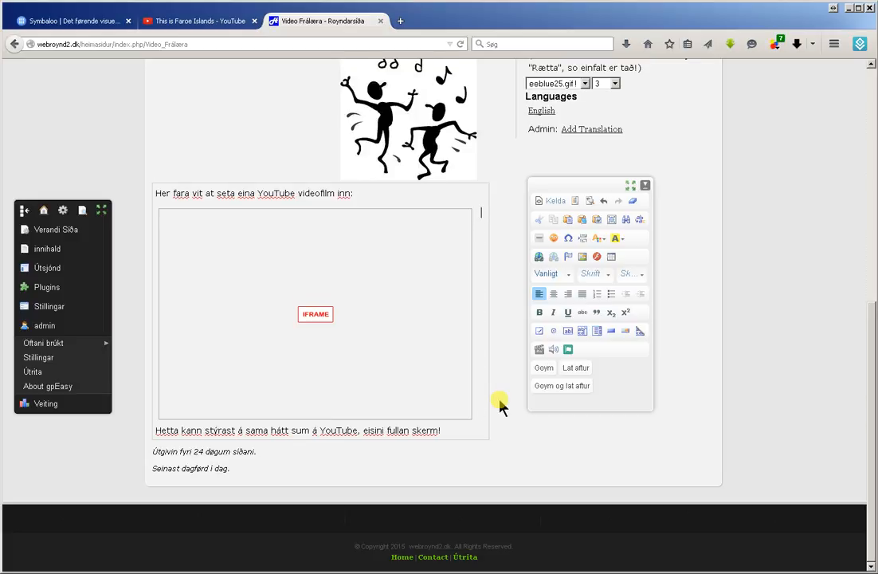
pyautogui.press('BackSpace')
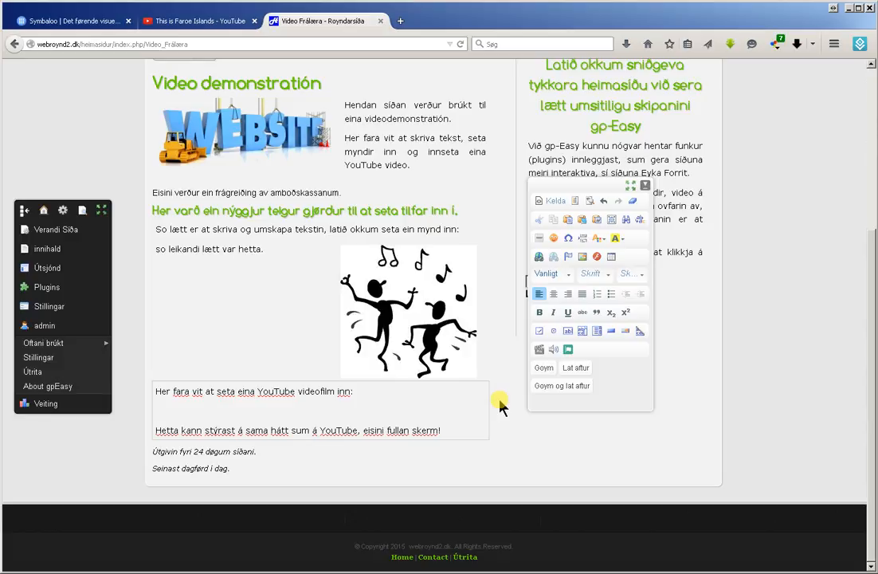
# Undo the deletion of the iframe, save and close the section, and check the page again.
pyautogui.hotkey('ctrl', 'z')
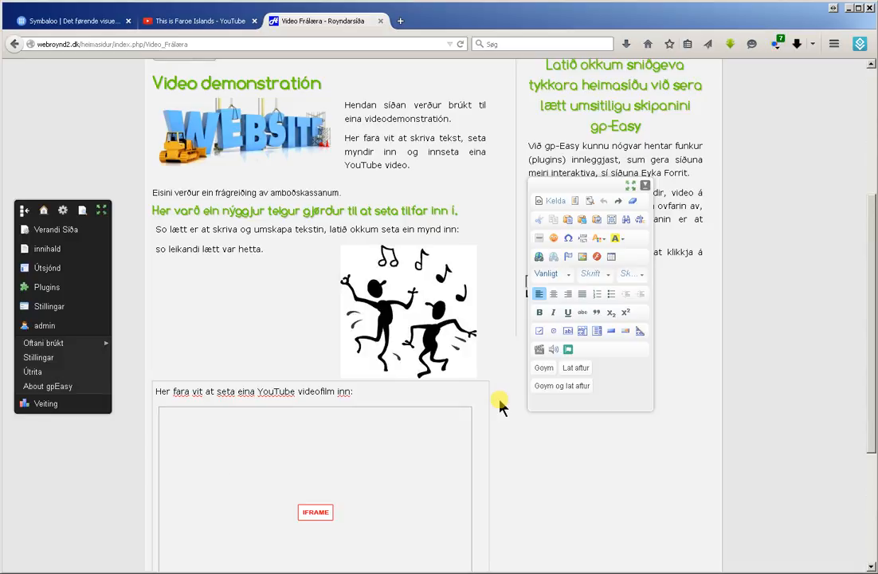
pyautogui.scroll(-3, 490, 422)
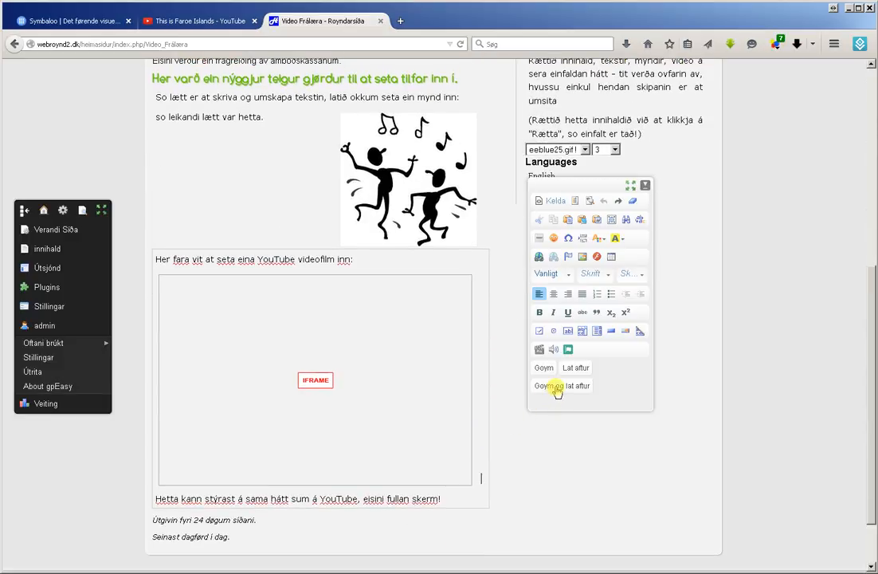
pyautogui.click(556, 387)
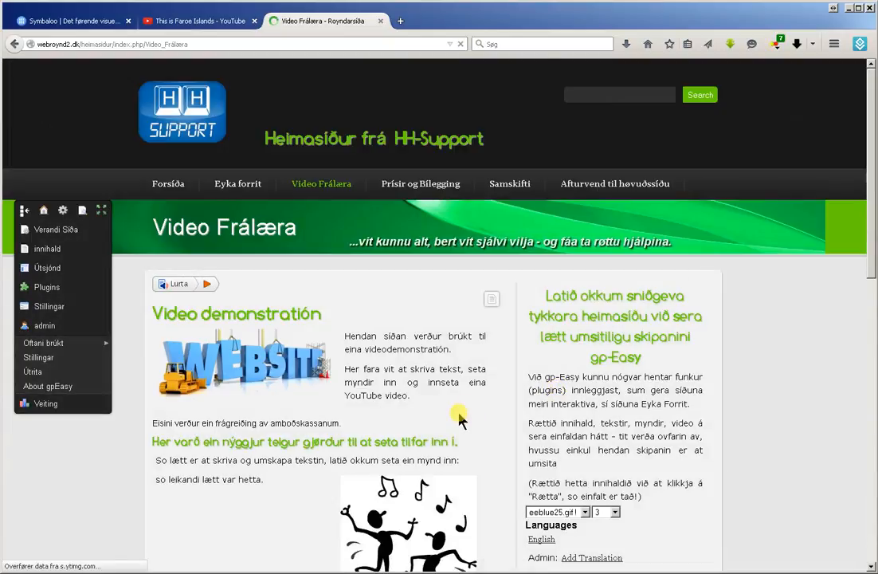
pyautogui.scroll(-10, 459, 420)
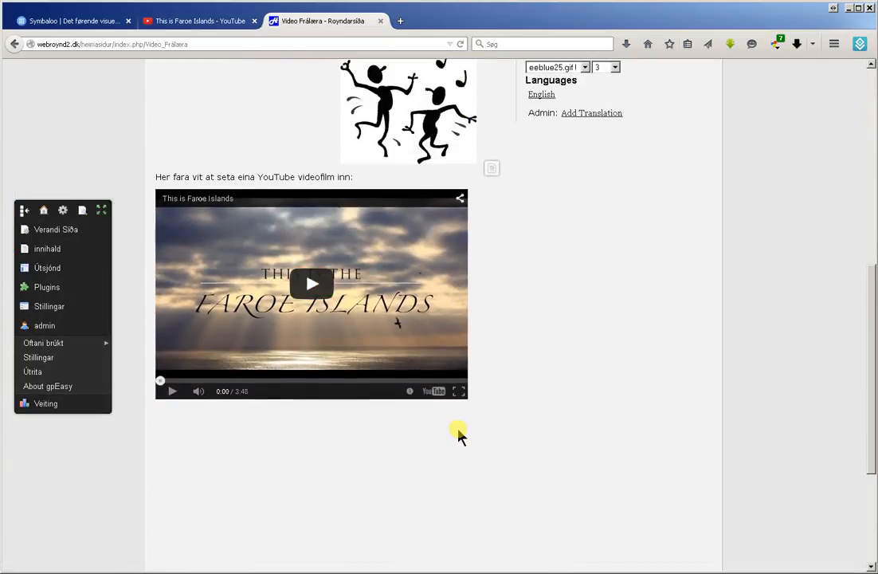
pyautogui.scroll(-4, 459, 432)
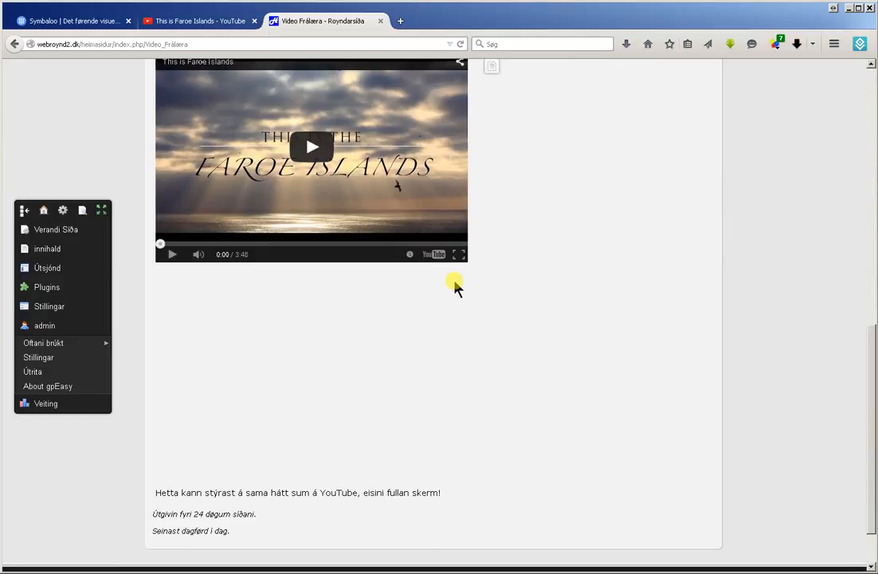
# Edit the video section's HTML source and delete all the empty &nbsp; paragraphs between the iframe and the closing sentence.
pyautogui.moveTo(455, 286)
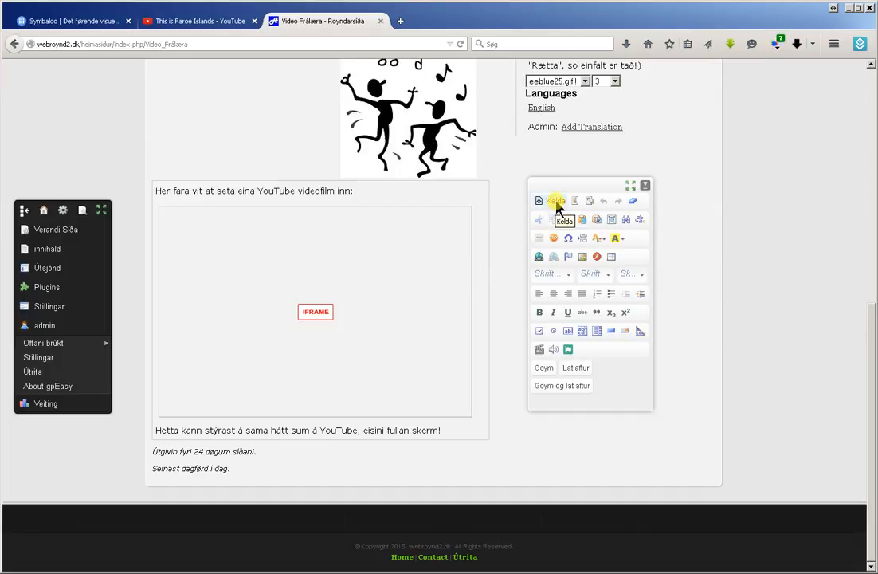
pyautogui.click(466, 220)
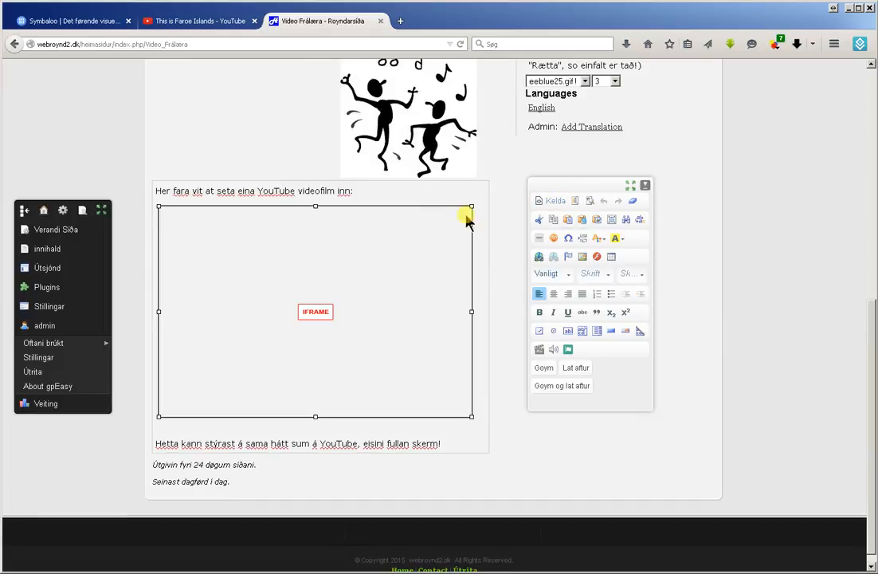
pyautogui.click(556, 201)
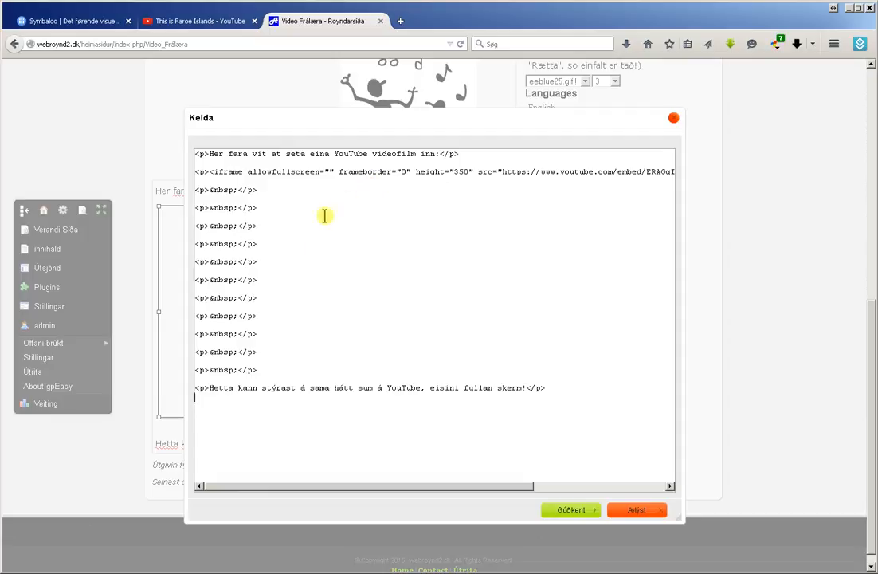
pyautogui.moveTo(256, 369); pyautogui.dragTo(188, 191)
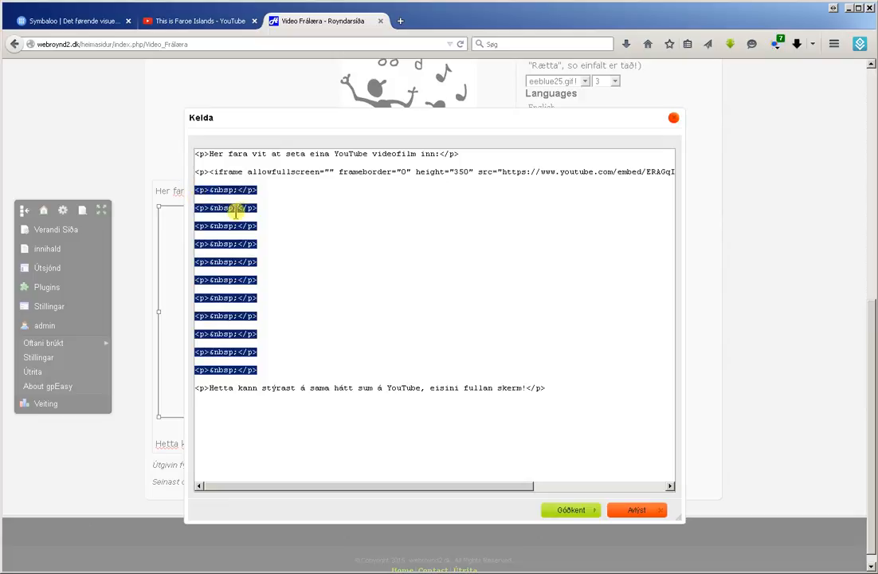
pyautogui.press('Delete')
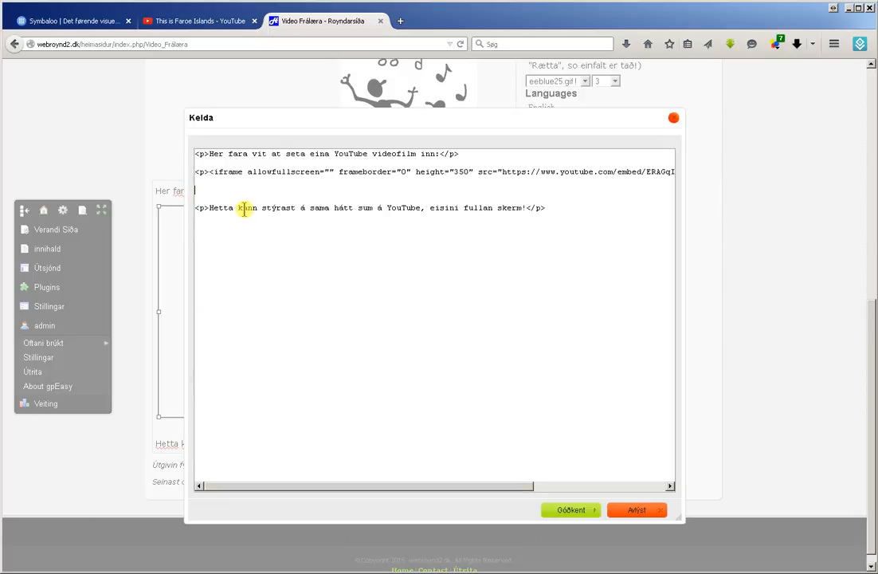
pyautogui.press('Delete')
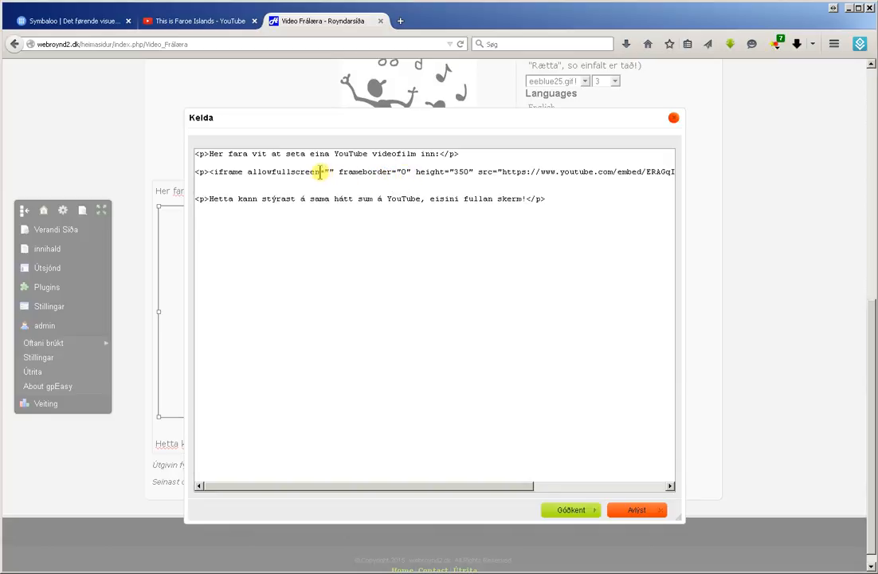
# Set the iframe's width to 560 in the HTML source and accept the source changes.
pyautogui.click(389, 172)
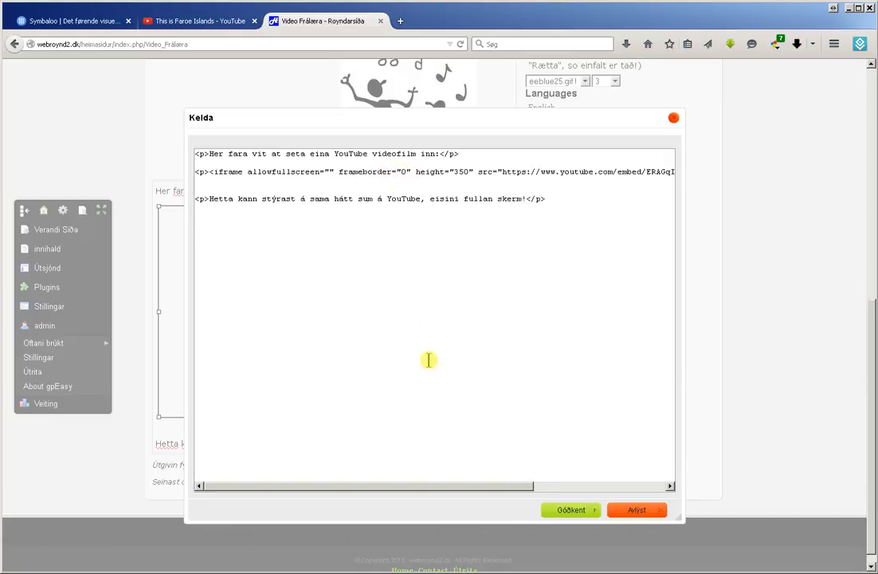
pyautogui.moveTo(508, 490); pyautogui.dragTo(636, 483)
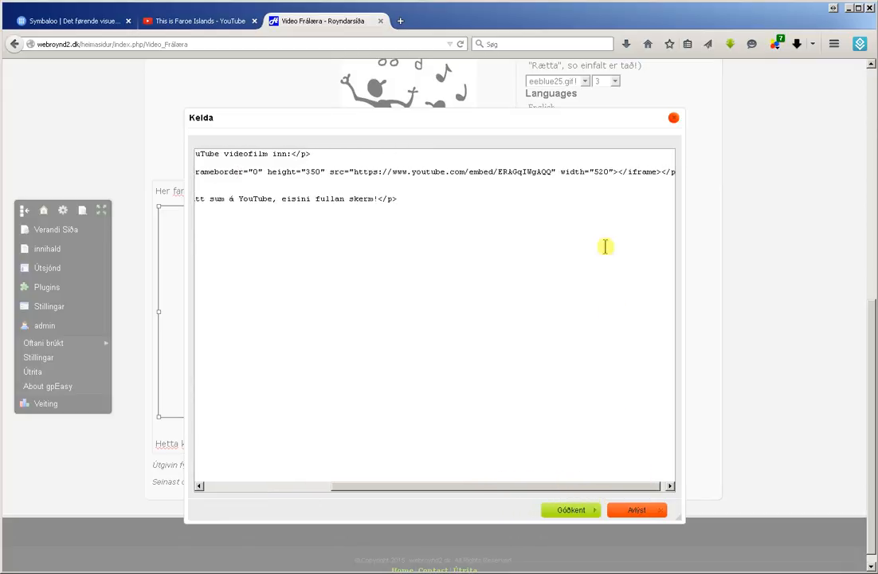
pyautogui.click(599, 170)
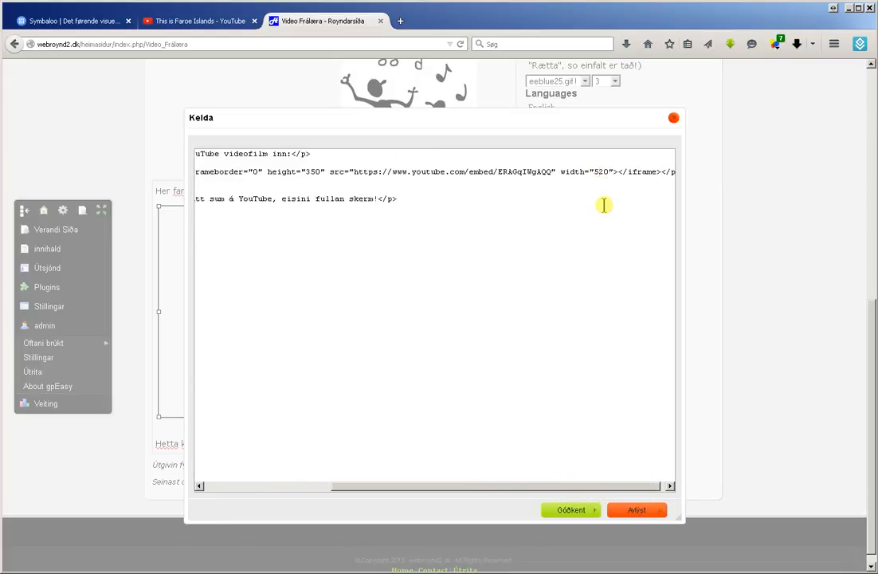
pyautogui.press('Delete')
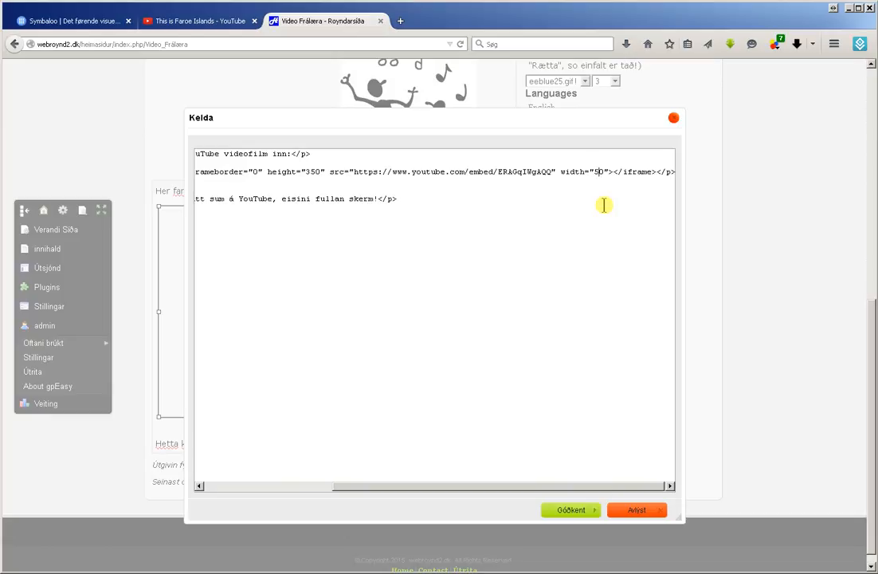
pyautogui.write('6')
pyautogui.click(570, 509)
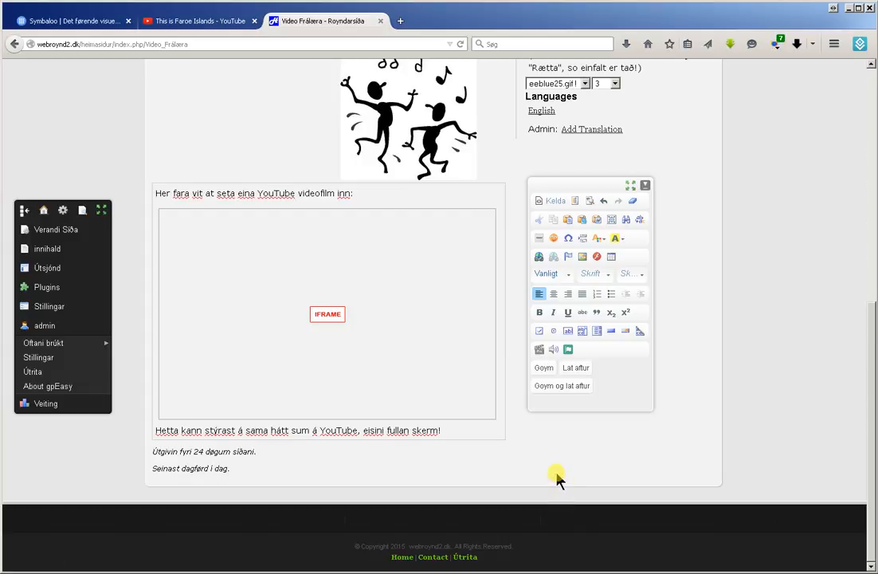
# Save and close the section, check the video on the page, and log out of the site.
pyautogui.click(560, 388)
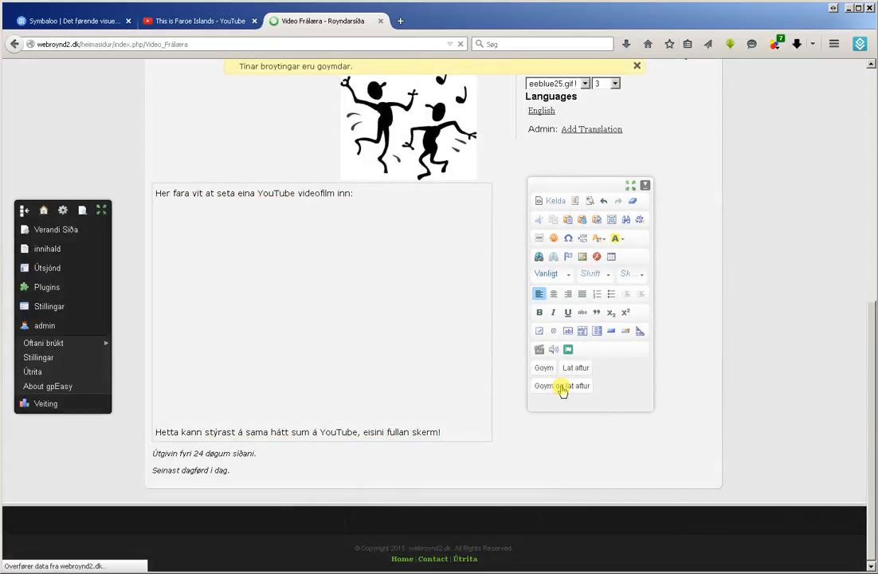
pyautogui.scroll(-3, 558, 388)
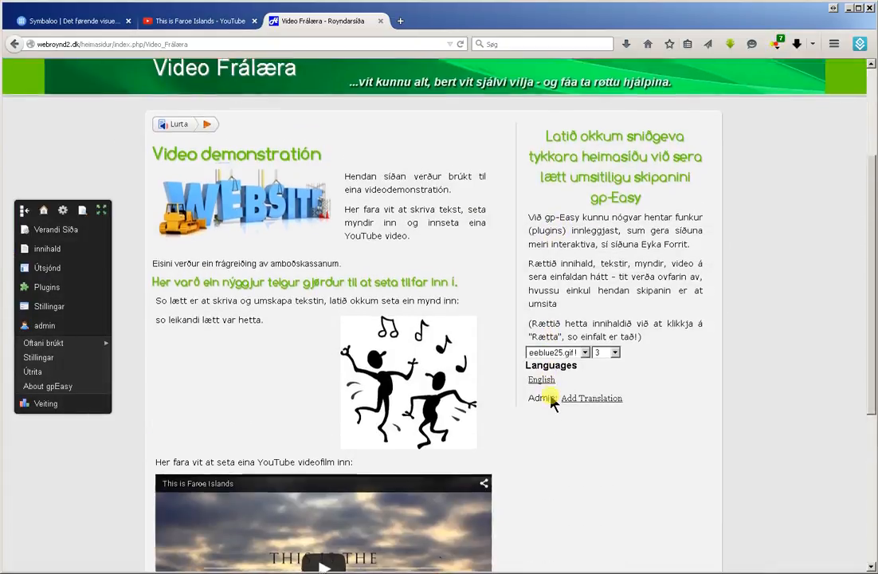
pyautogui.scroll(-3, 552, 401)
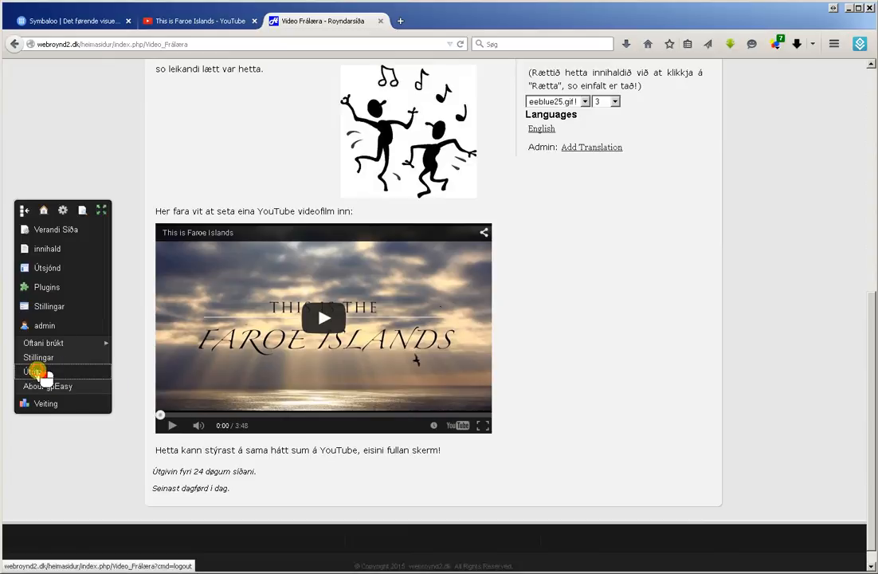
pyautogui.click(36, 373)
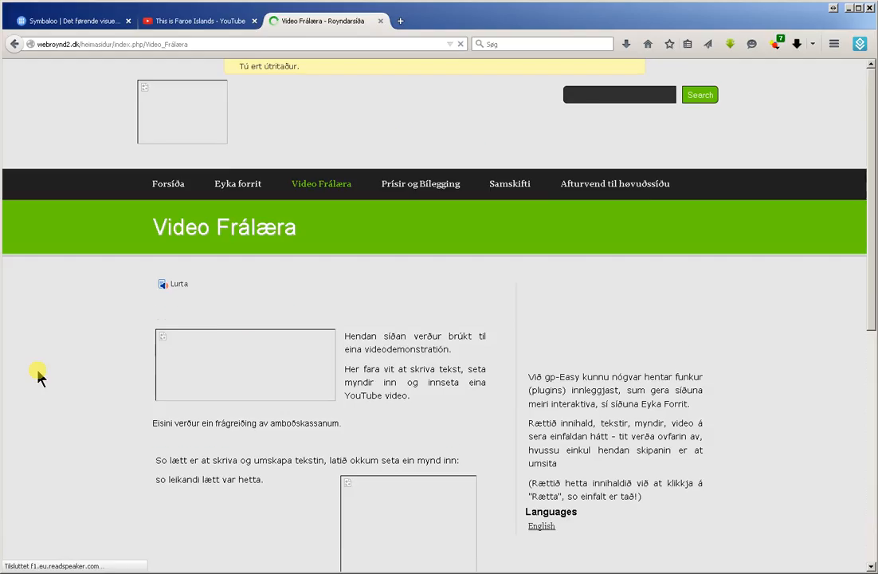